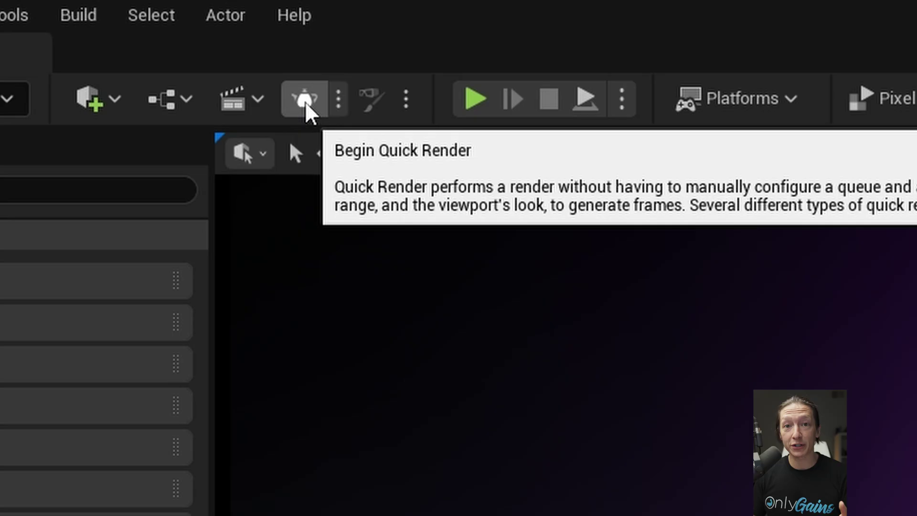
Quick Render the sword sequence to Render Test with the default graph, producing DemoTest.Layer1.mp4
click(305, 102)
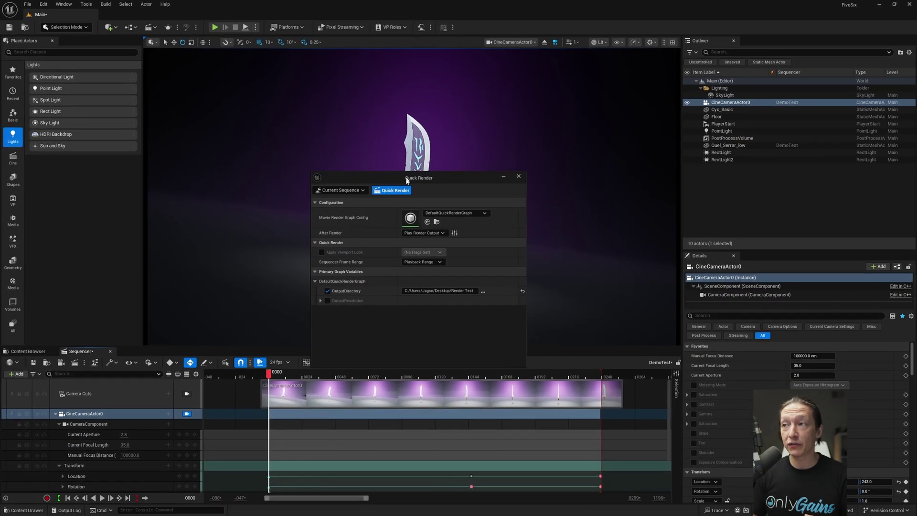
drag(457, 174, 447, 161)
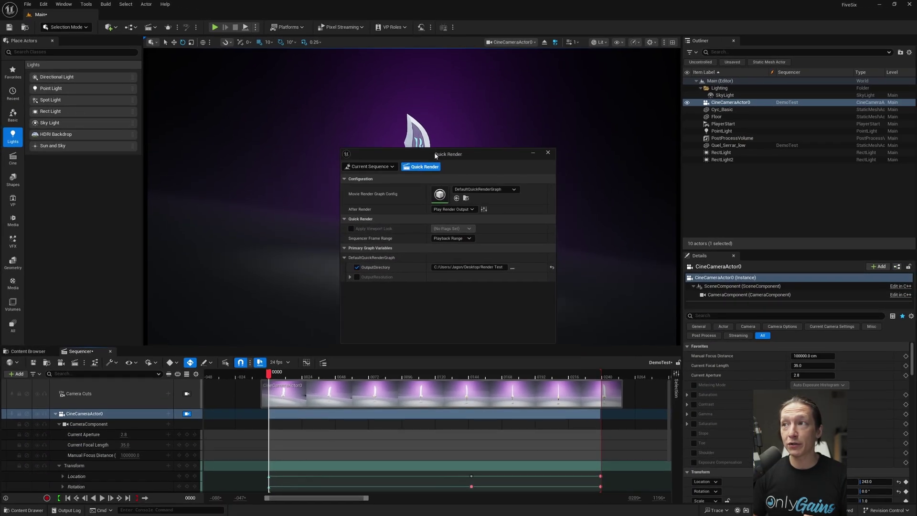
click(426, 168)
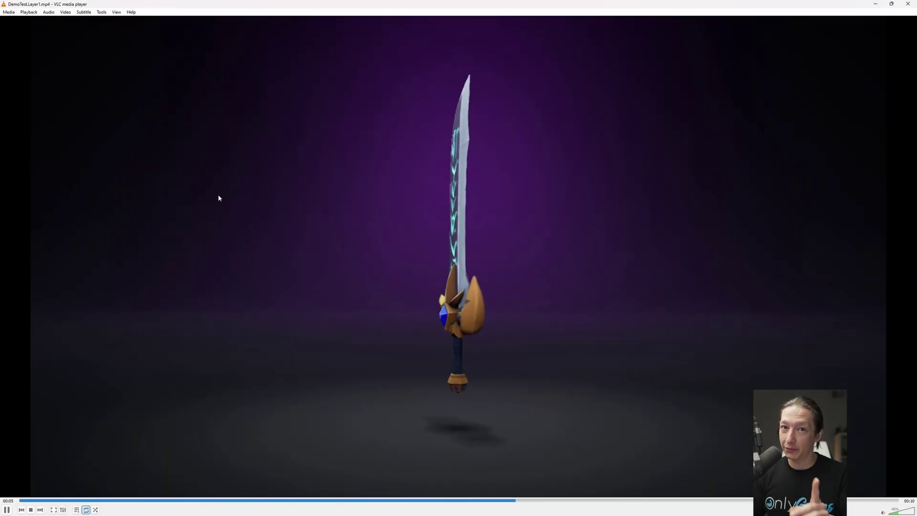
Close the VLC playback of DemoTest.Layer1.mp4
click(908, 5)
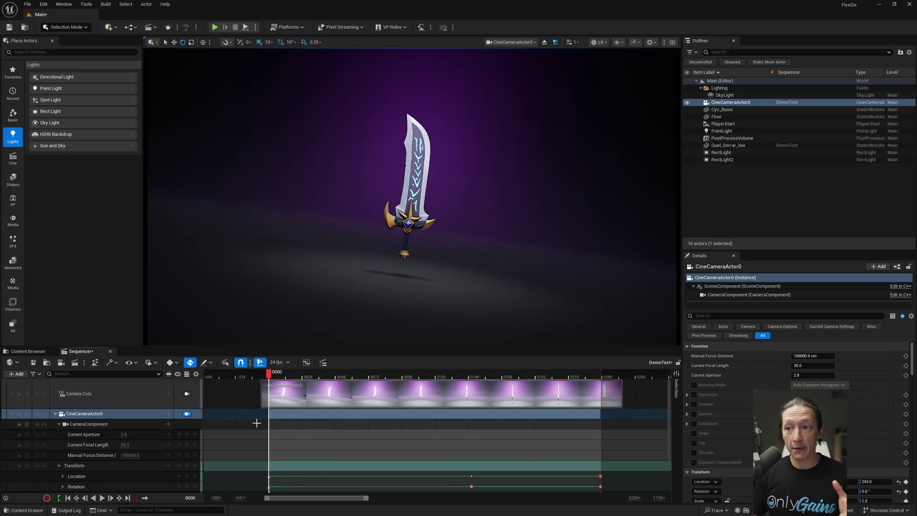
Scroll the Sequencer track list and open the Quick Render Options menu beside the teapot
scroll(258, 423, down, 2)
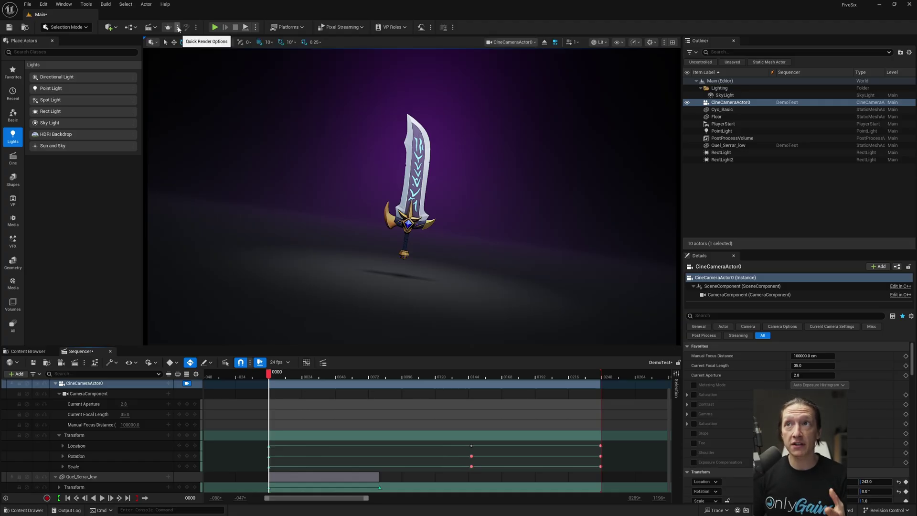
click(178, 27)
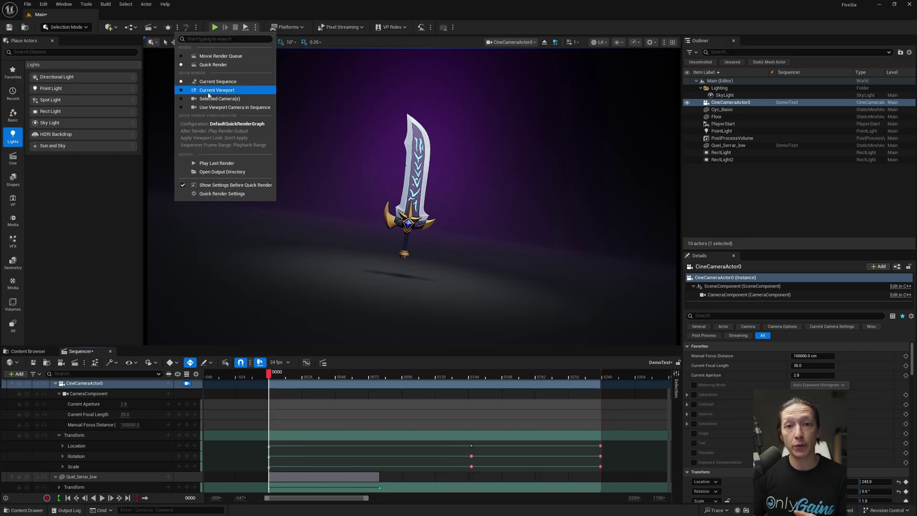
click(212, 65)
click(168, 27)
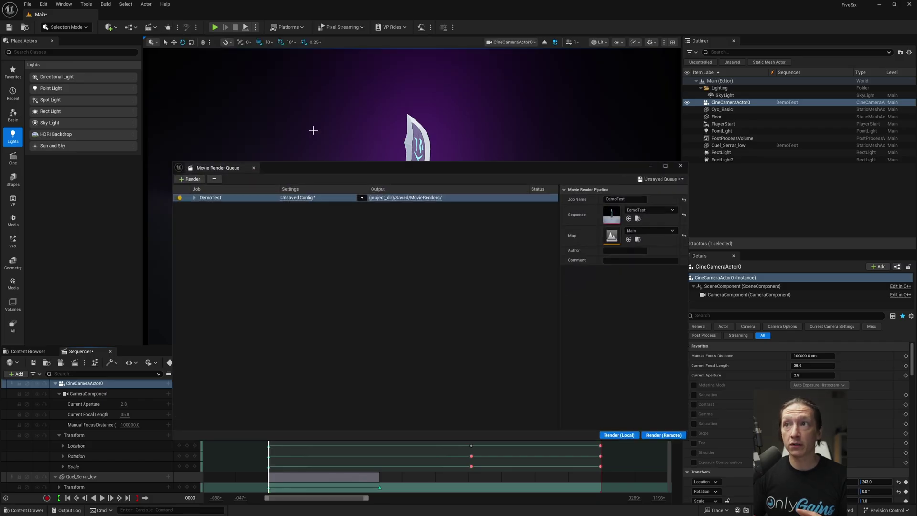
drag(371, 167, 331, 158)
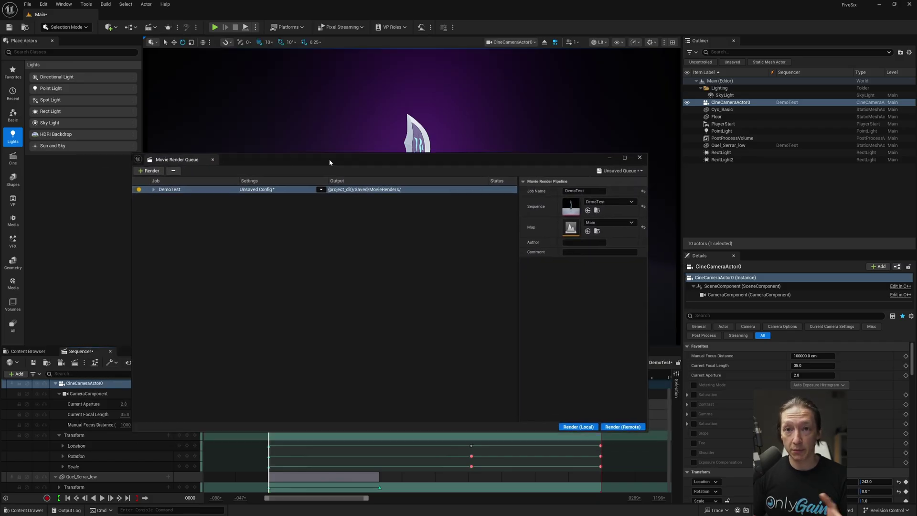
click(638, 159)
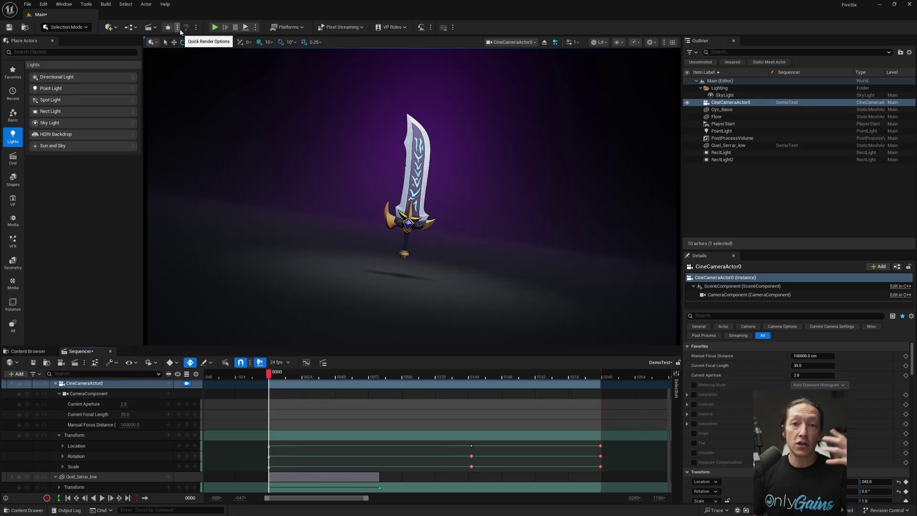
click(177, 27)
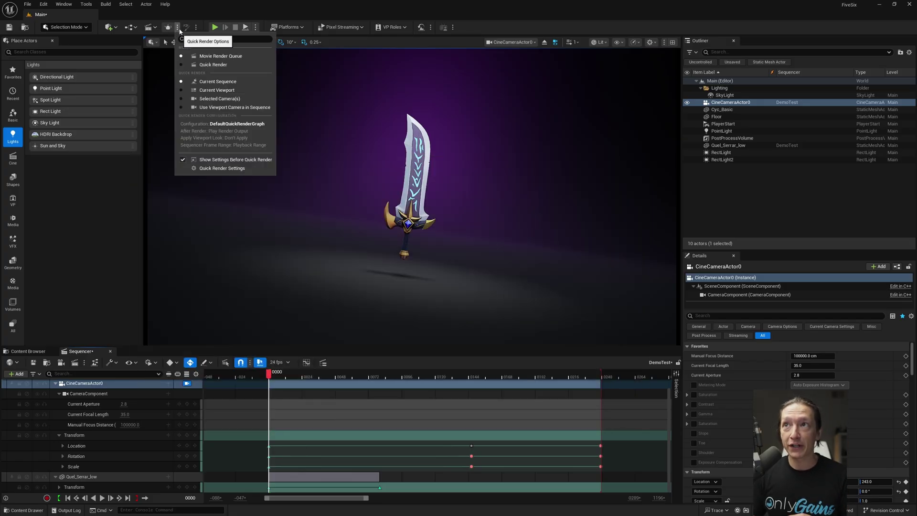
click(212, 64)
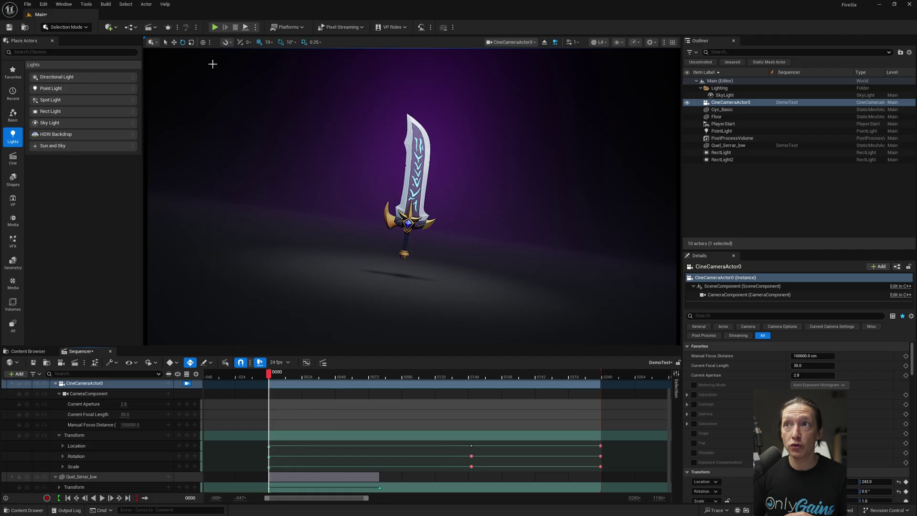
Open Quick Render Settings to show the DefaultQuickRenderGraph configuration, moving the dialog up and left
click(177, 27)
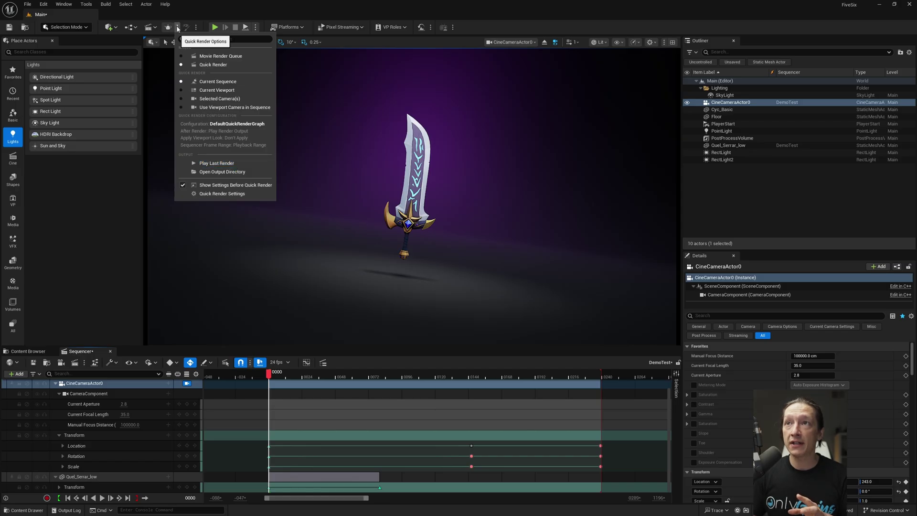
click(225, 194)
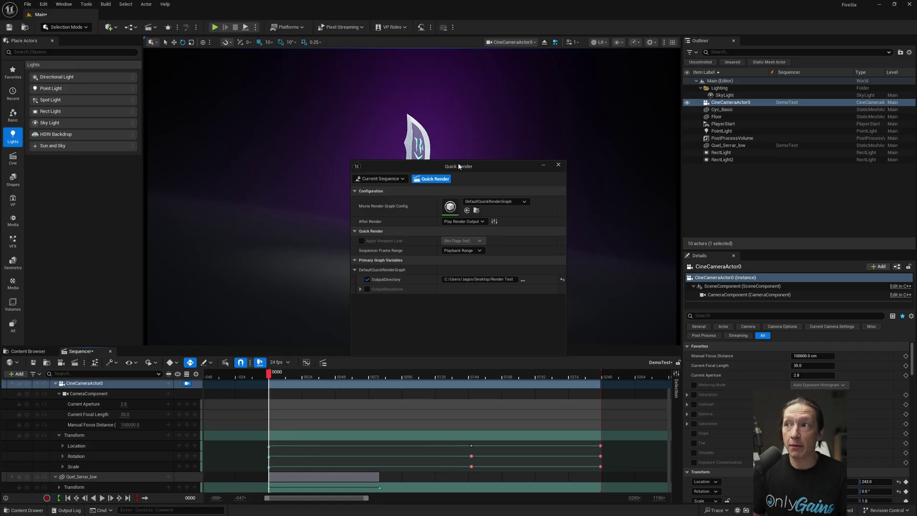
drag(474, 167, 411, 148)
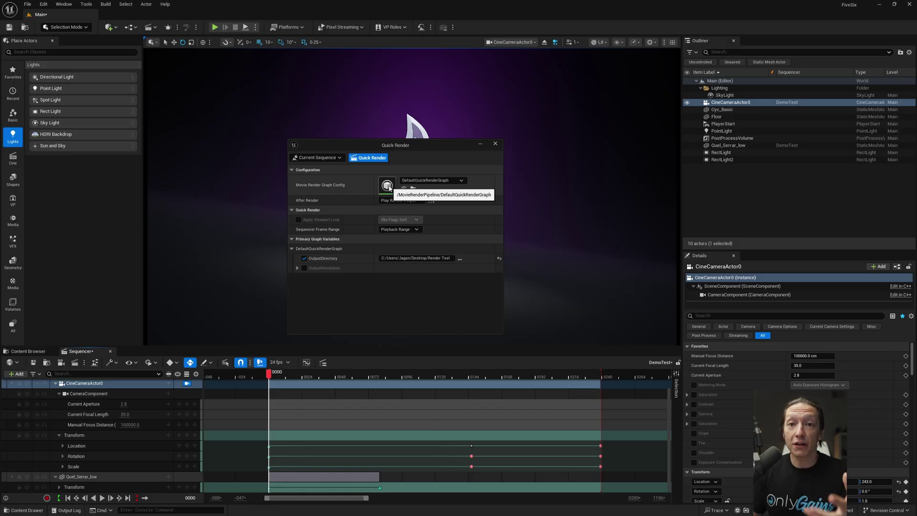
double_click(387, 186)
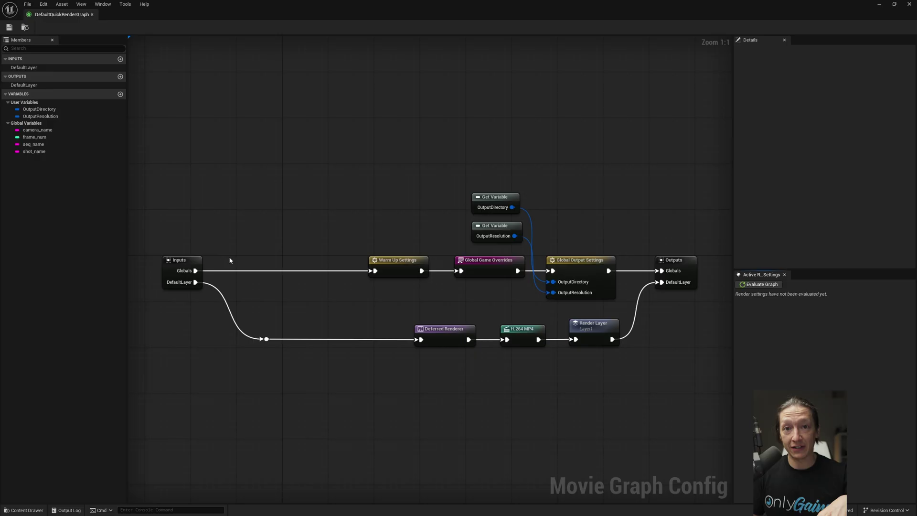
Close the graph editor, review the graph config and DefaultQuickRenderGraph variables, then reset OutputDirectory
click(909, 4)
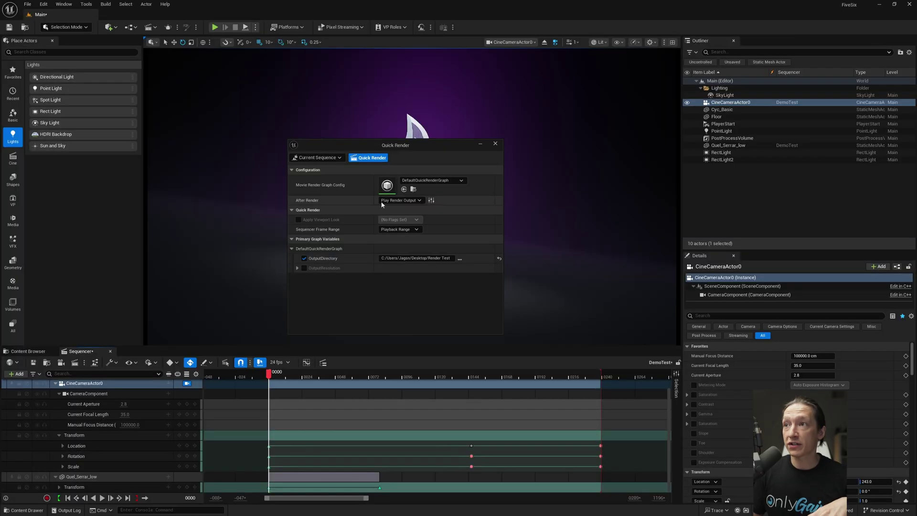
click(423, 181)
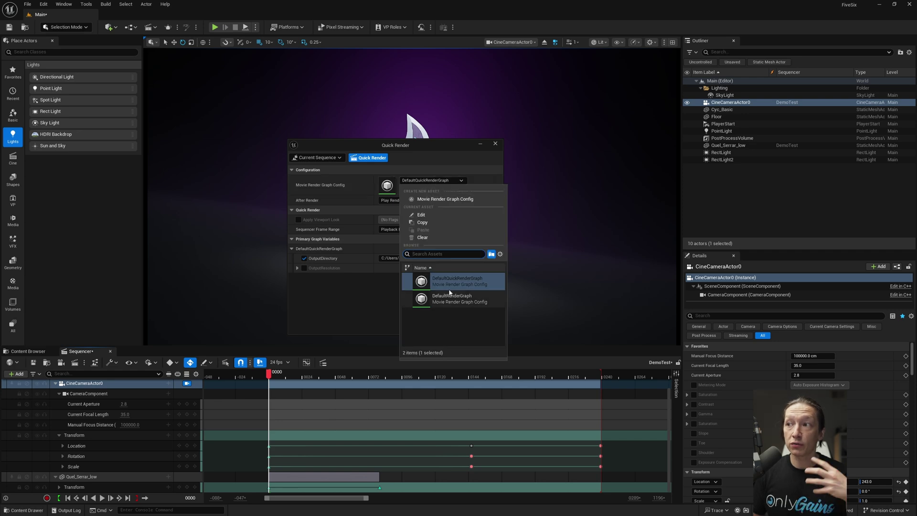
click(417, 158)
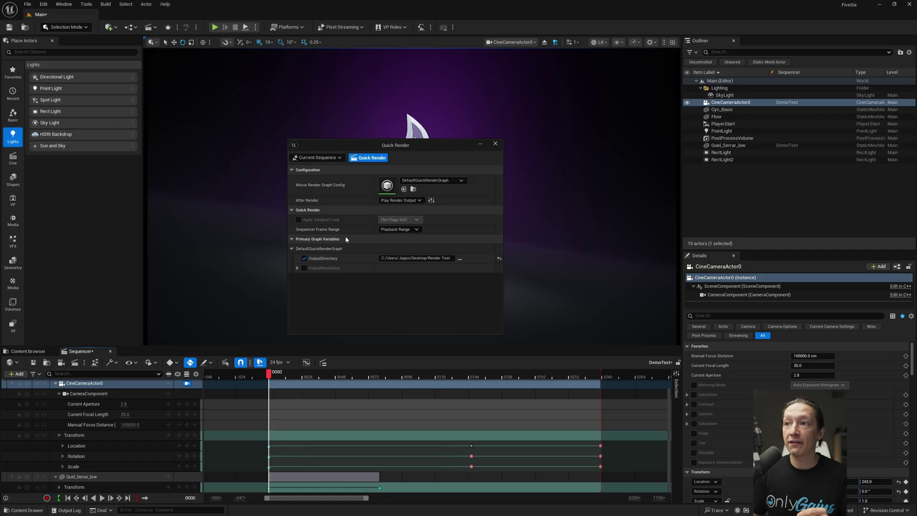
click(292, 249)
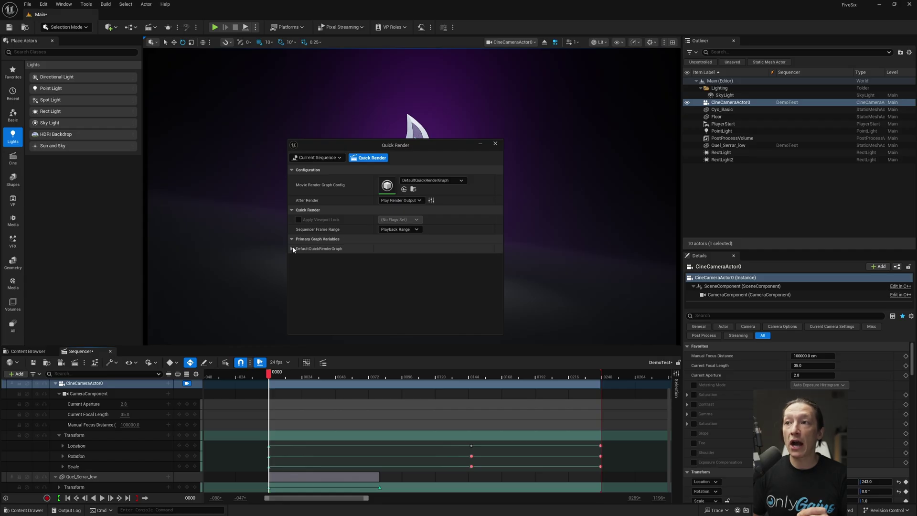
click(291, 250)
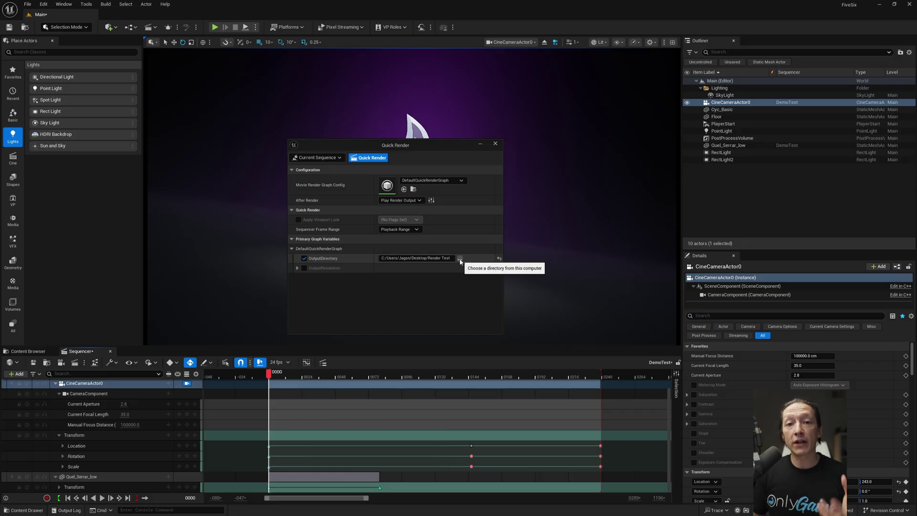
click(499, 260)
Set the output directory to the FiveSix project's Saved/MovieRenders folder
click(419, 259)
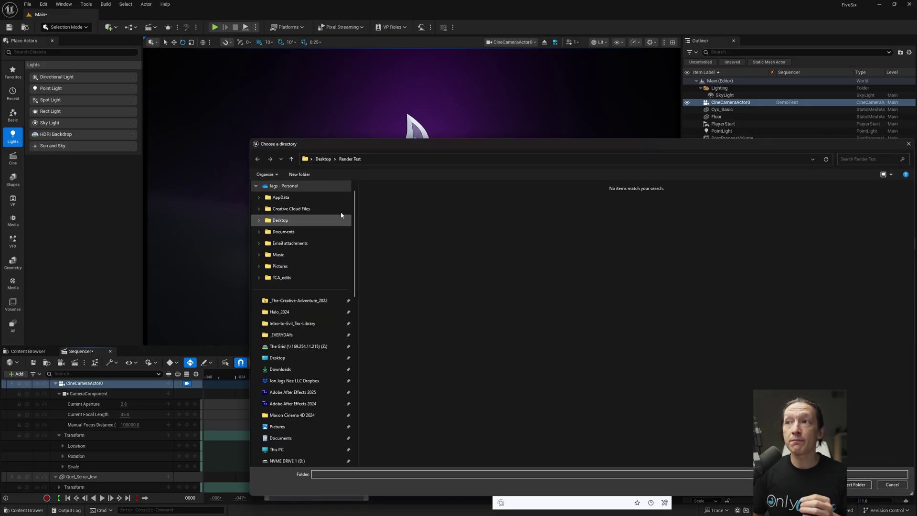
click(323, 159)
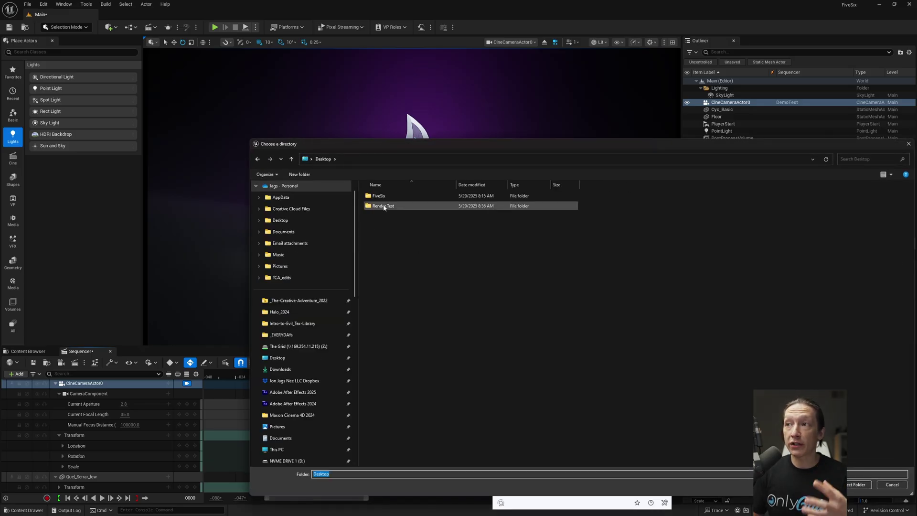
double_click(385, 198)
double_click(377, 236)
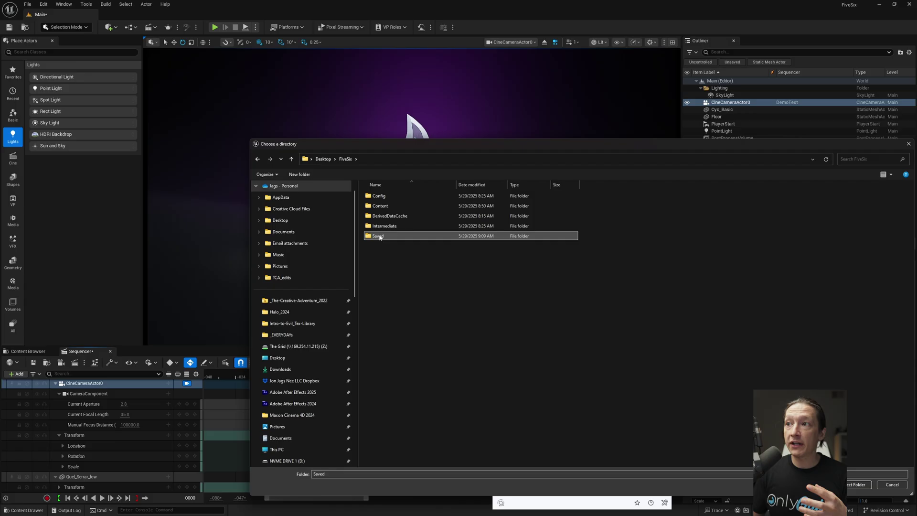
double_click(386, 246)
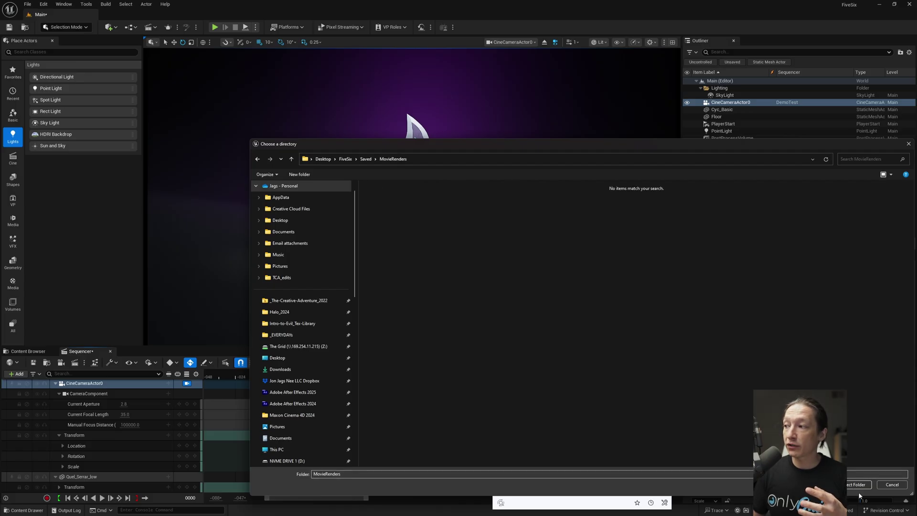
key(Return)
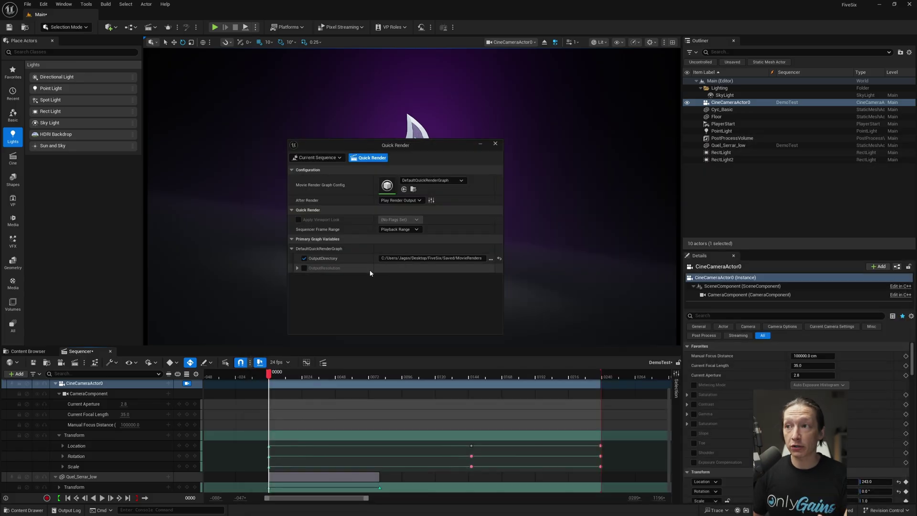
Change the output directory to the Desktop's Render Test folder
click(489, 258)
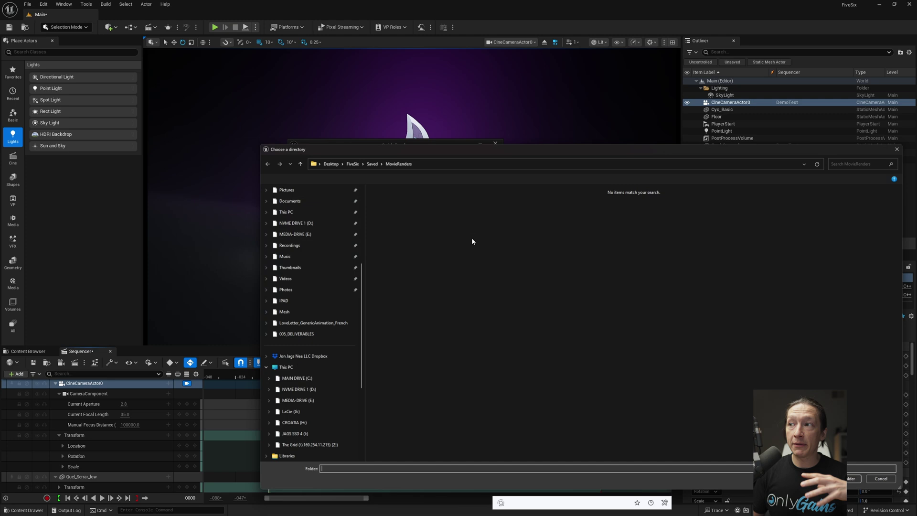
click(323, 159)
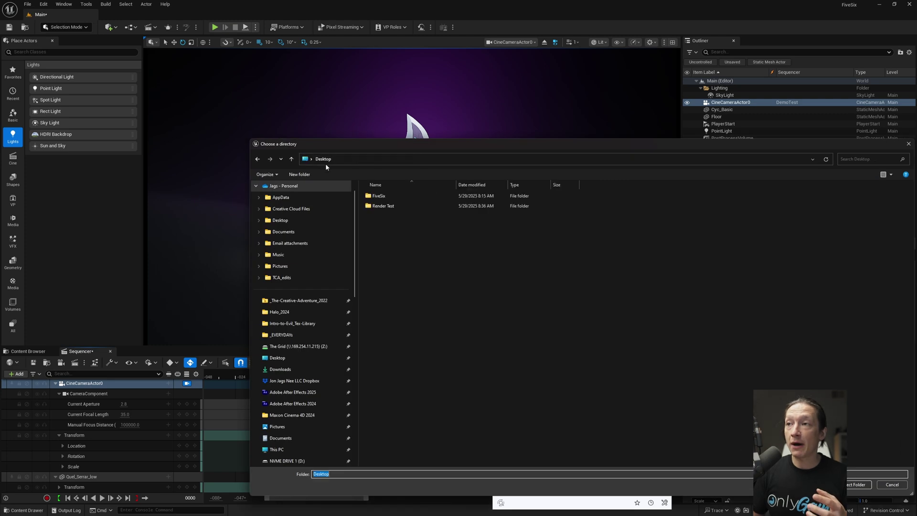
double_click(383, 206)
click(855, 485)
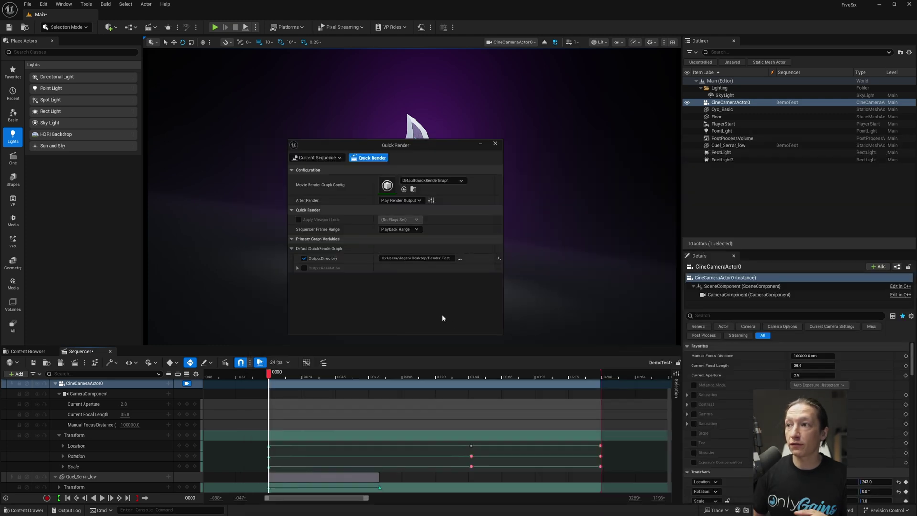
Enable the OutputResolution override and confirm it stays 1080p (FHD) at 1920 × 1080
click(298, 268)
click(304, 268)
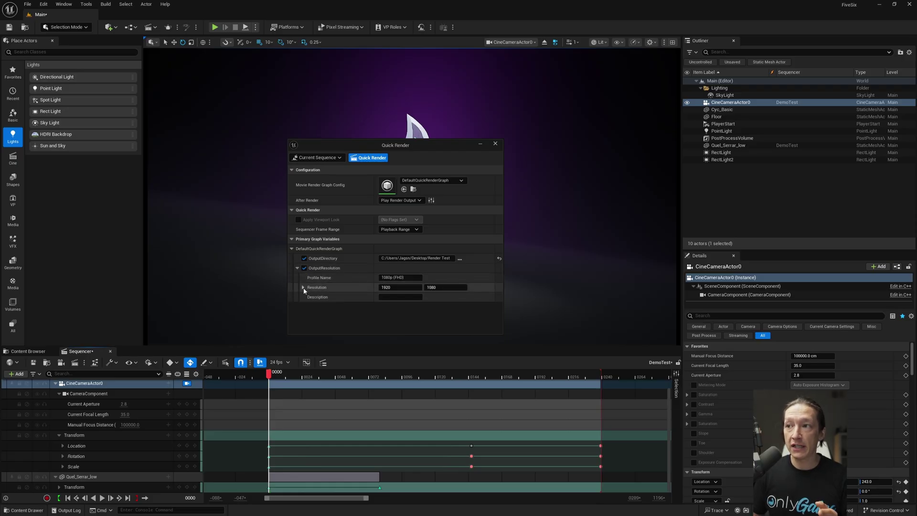
click(303, 288)
click(303, 288)
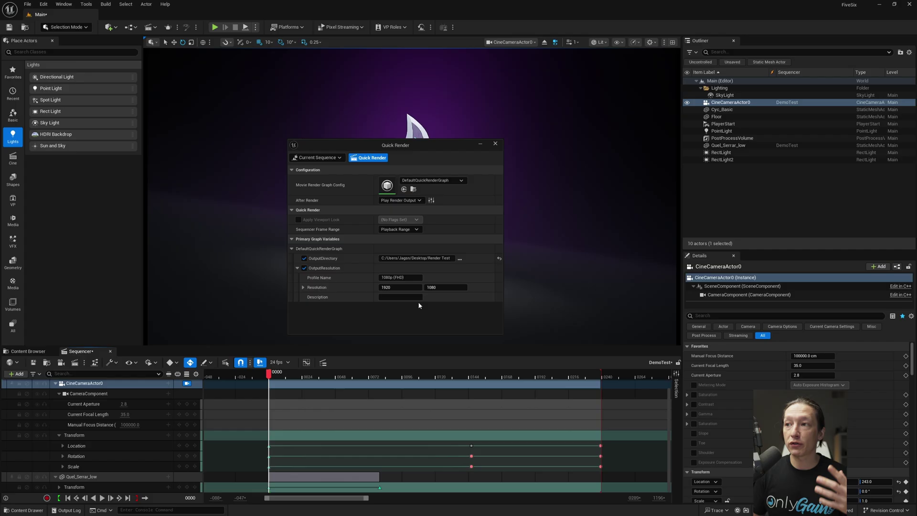
click(298, 268)
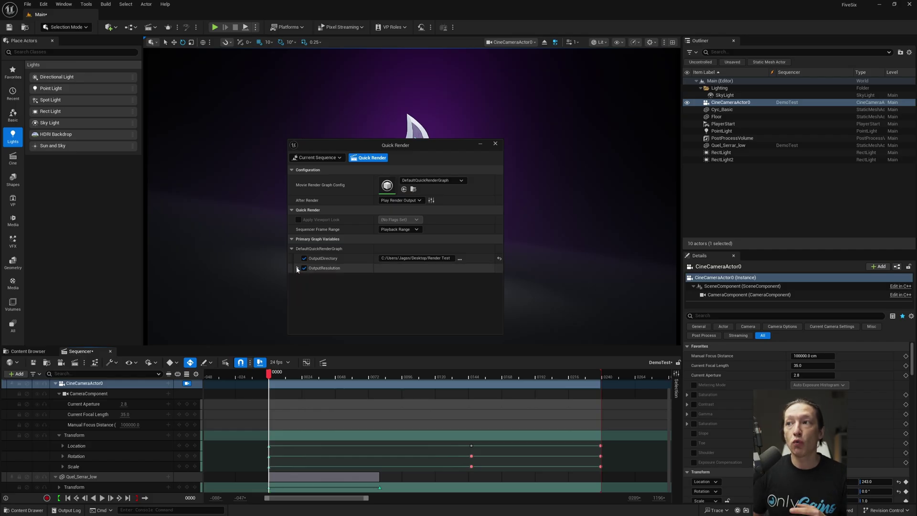
Open DefaultQuickRenderGraph and inspect its H.264 MP4 and Deferred Renderer nodes
double_click(387, 185)
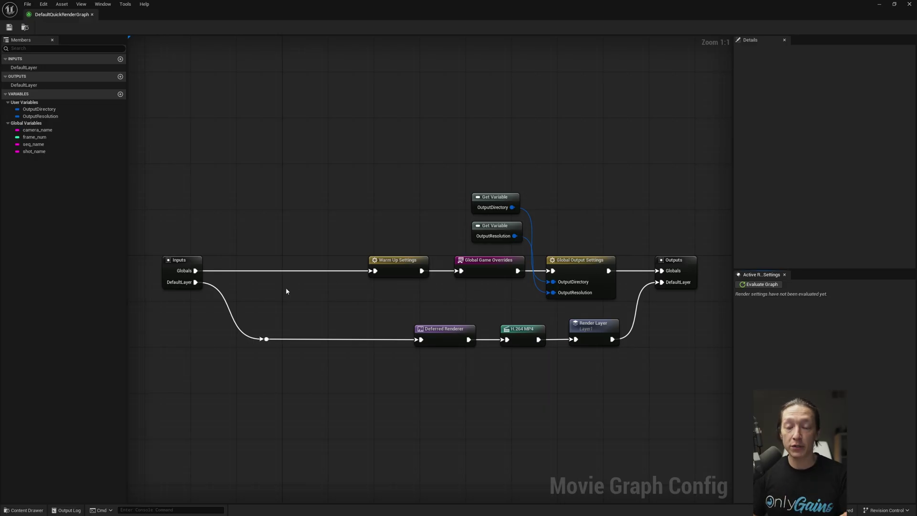
click(522, 335)
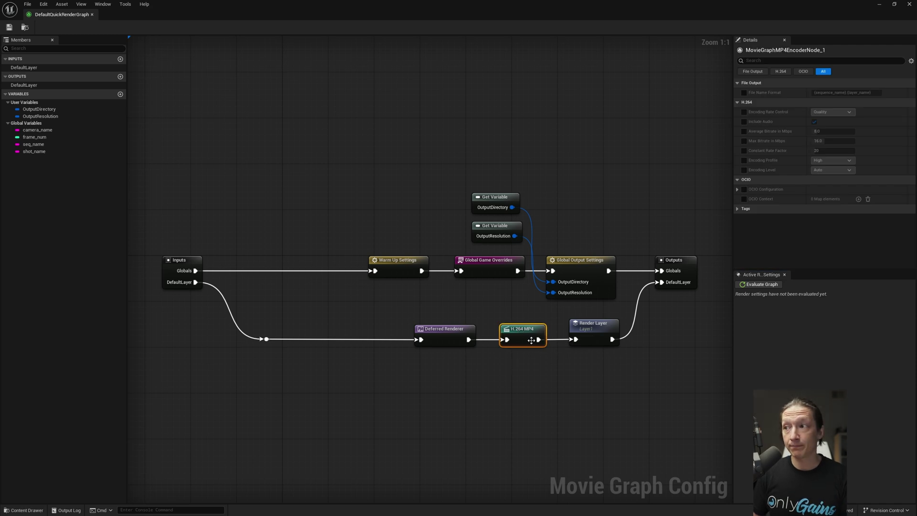
right_click(505, 389)
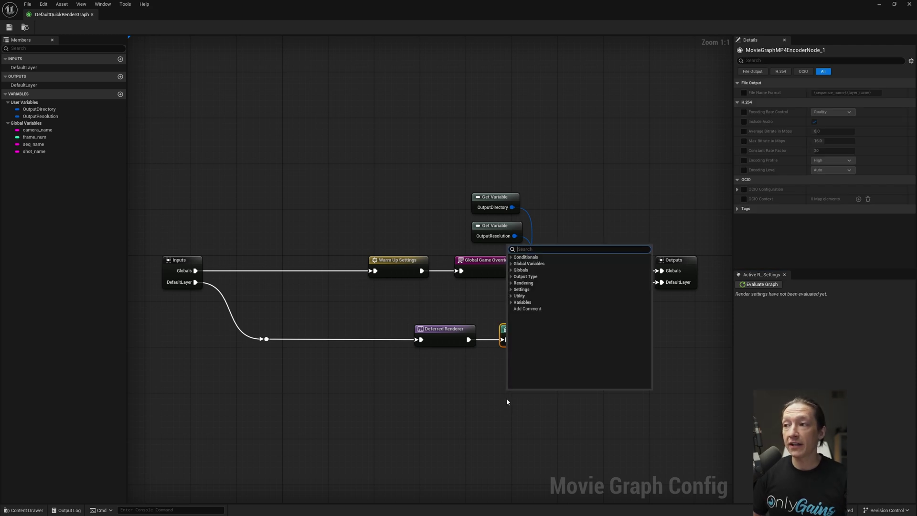
click(483, 425)
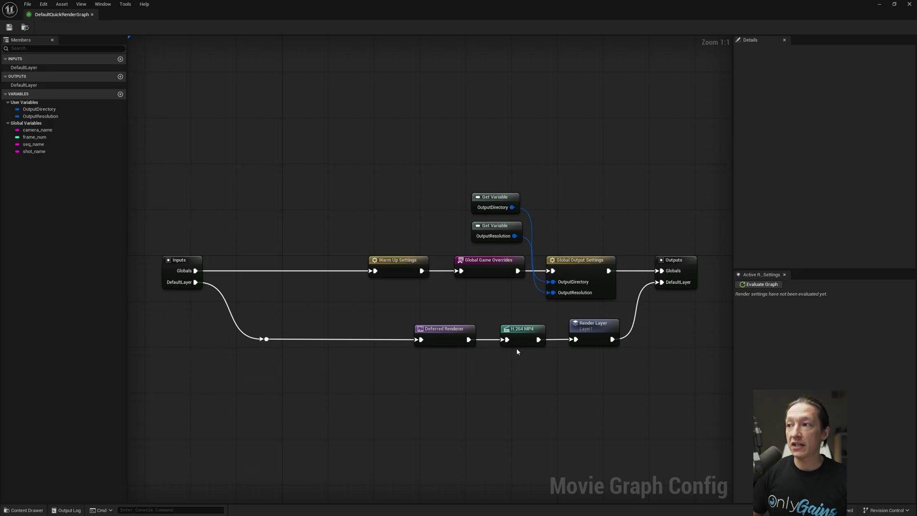
right_click(506, 391)
click(491, 326)
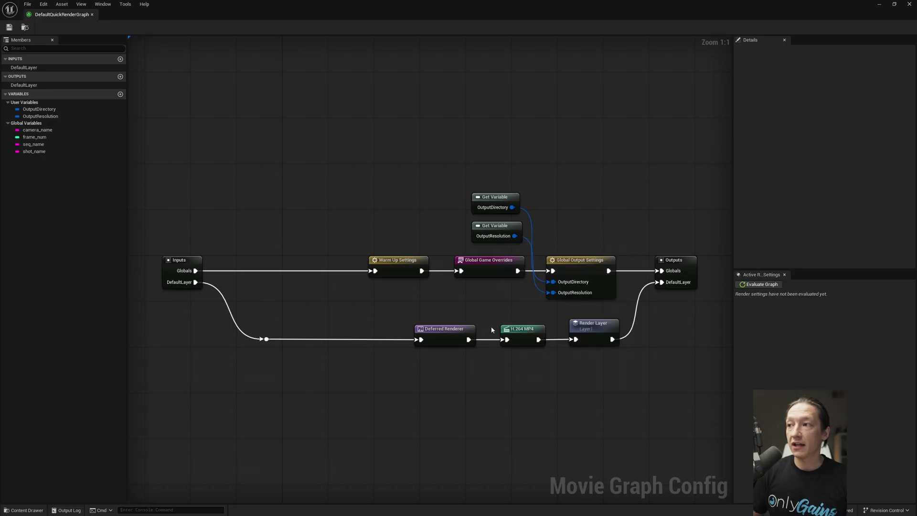
click(442, 330)
click(516, 330)
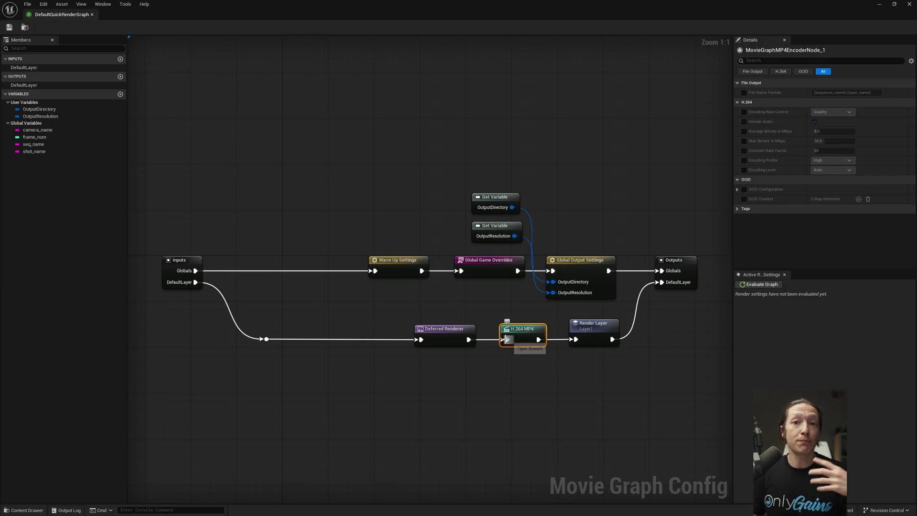
Add a jpg Sequence output node and wire Deferred Renderer into it
right_click(508, 380)
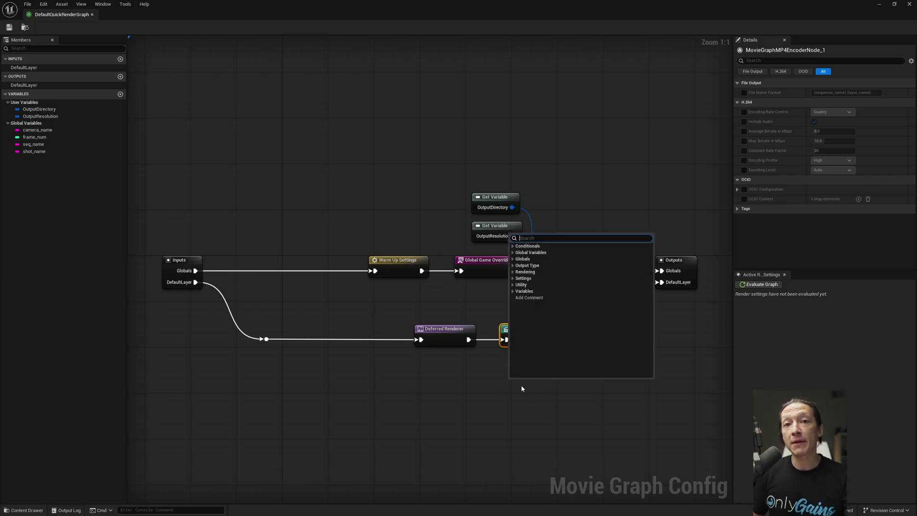
text(jpe)
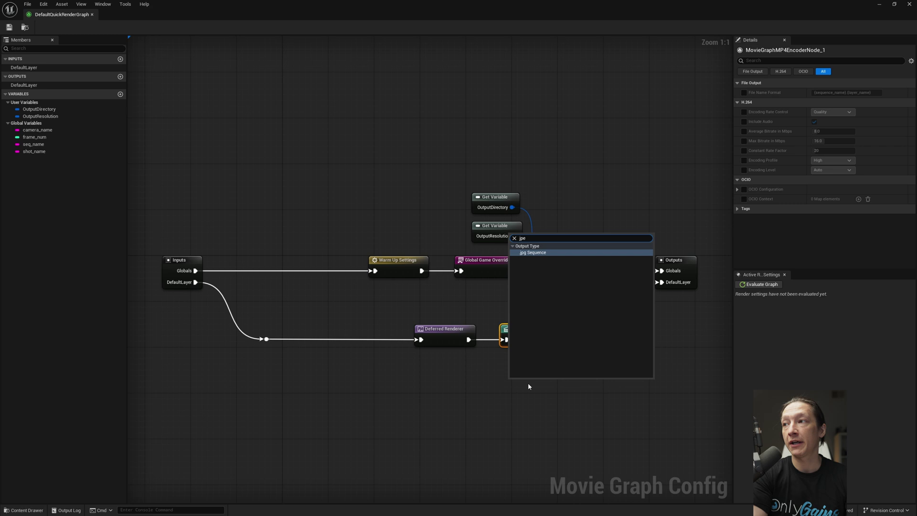
click(532, 252)
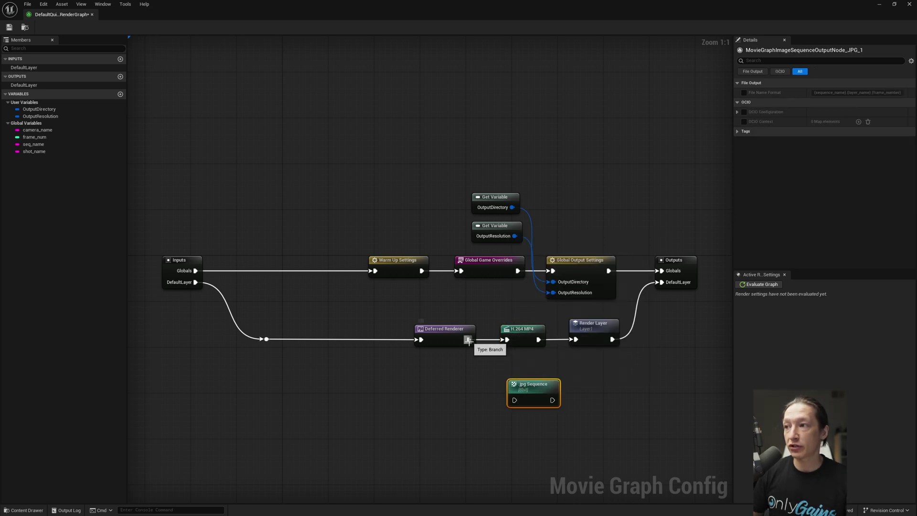
drag(469, 340, 576, 339)
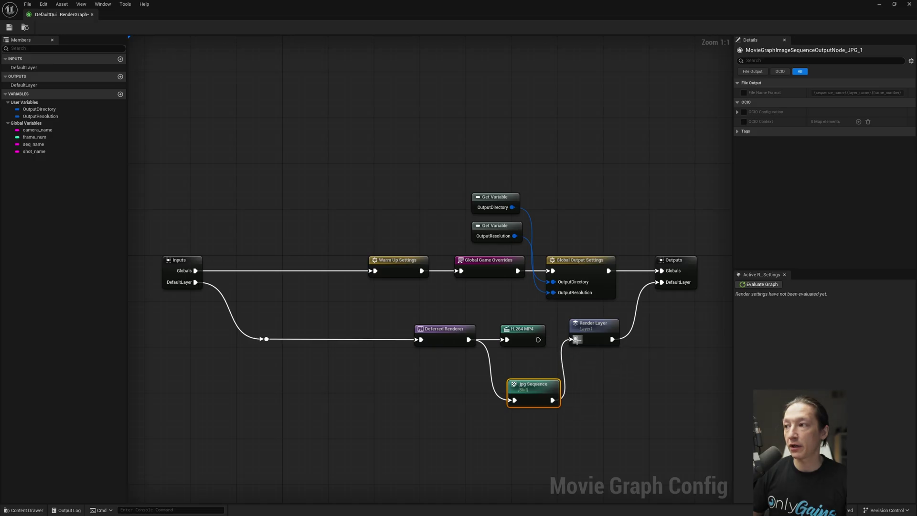
Close the graph editor and Quick Render the 240-frame sequence with the updated graph
click(908, 5)
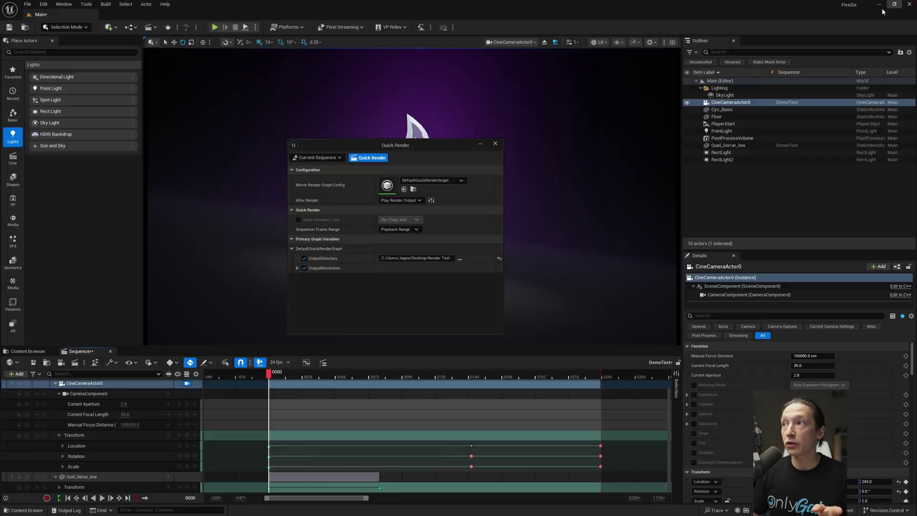
click(371, 158)
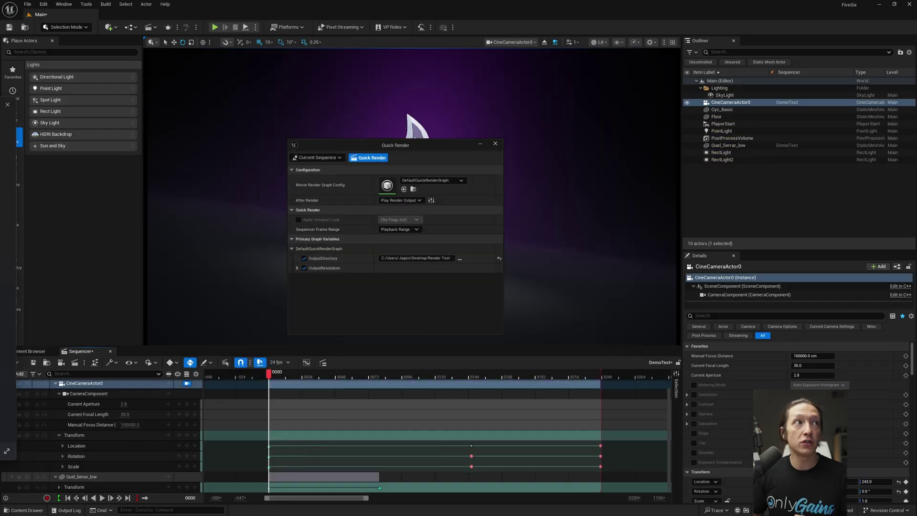
Zoom into the sword hilt on DemoTest.Layer1.0000.jpeg, zoom back out, and close Photos
scroll(430, 294, up, 4)
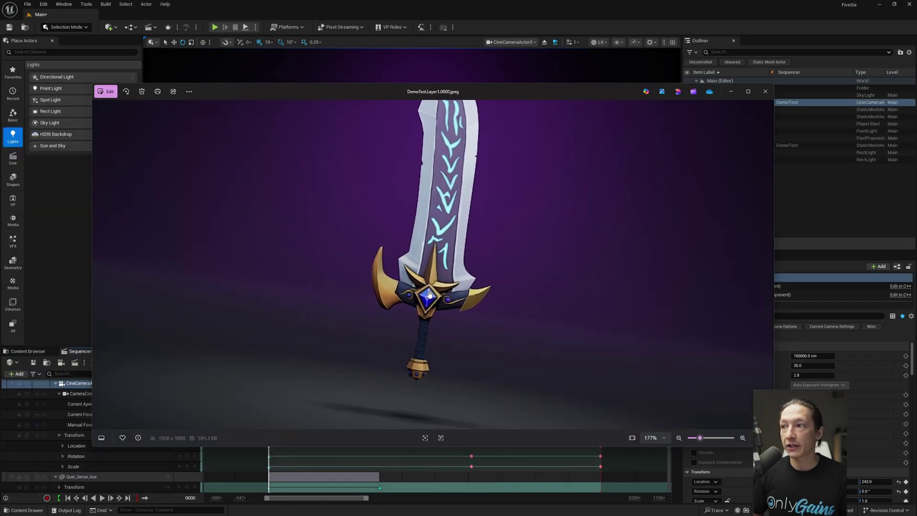
scroll(415, 269, down, 4)
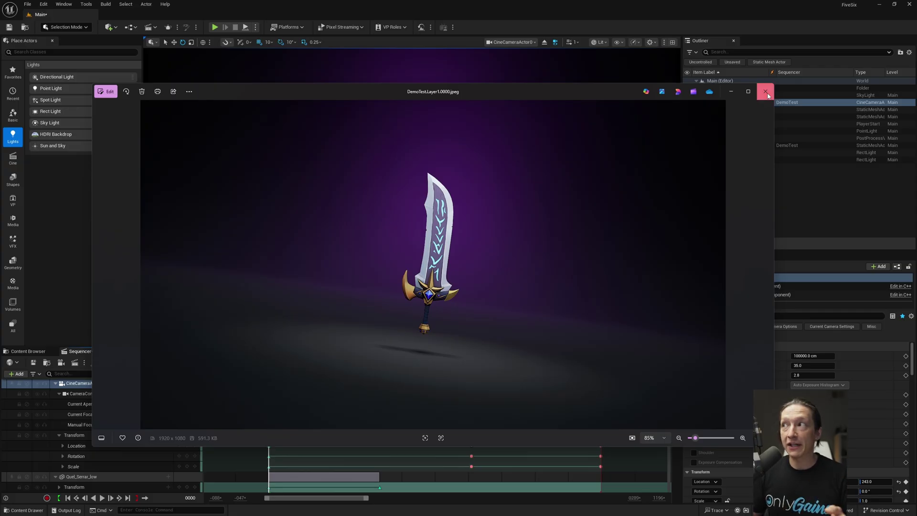
click(767, 93)
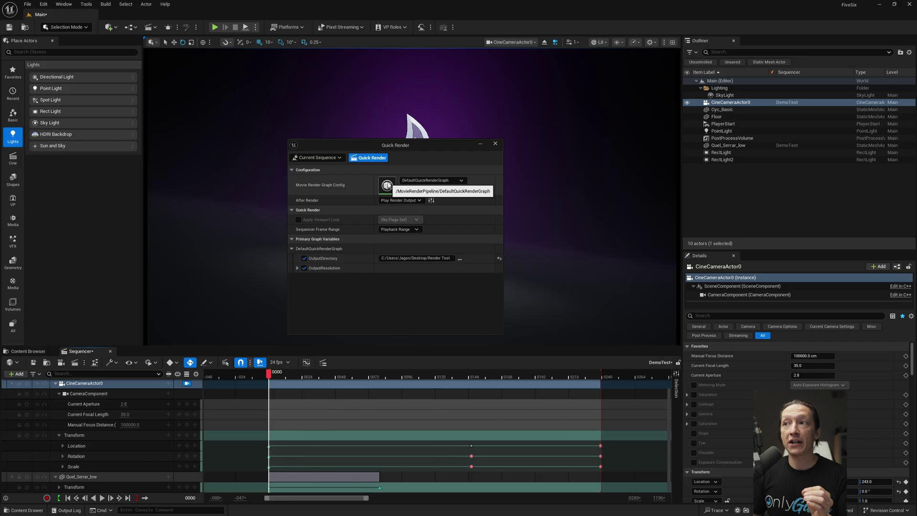
Reopen the Quick Render graph and delete the jpg Sequence node
double_click(389, 189)
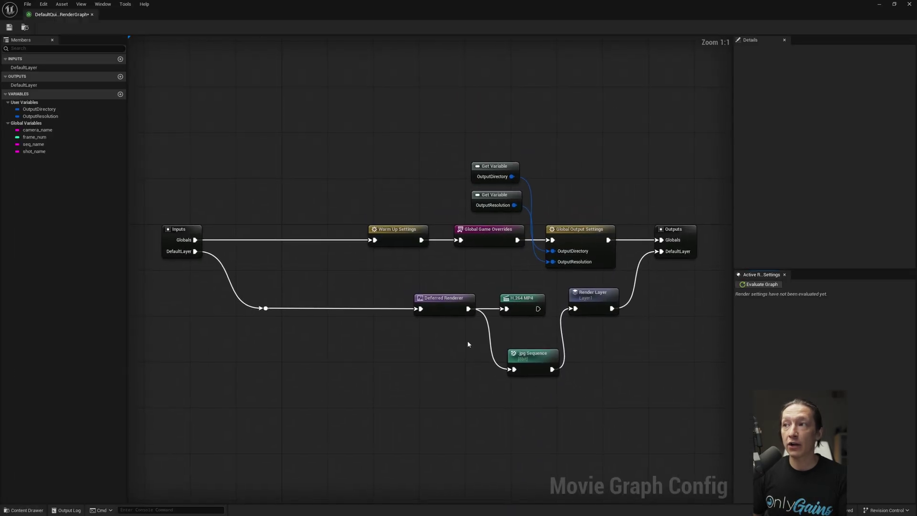
click(544, 372)
key(Delete)
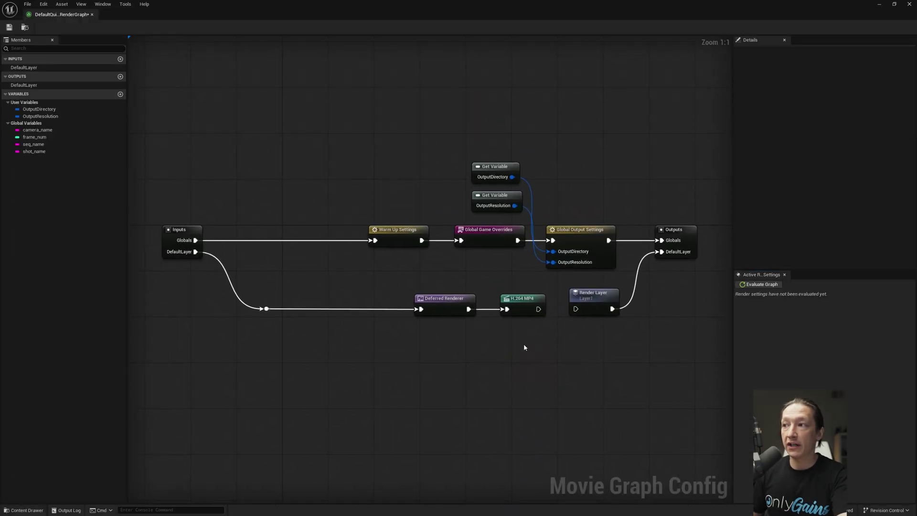
Wire the H.264 MP4 output into Render Layer, discarding a stray duplicate H.264 MP4 node
right_click(525, 358)
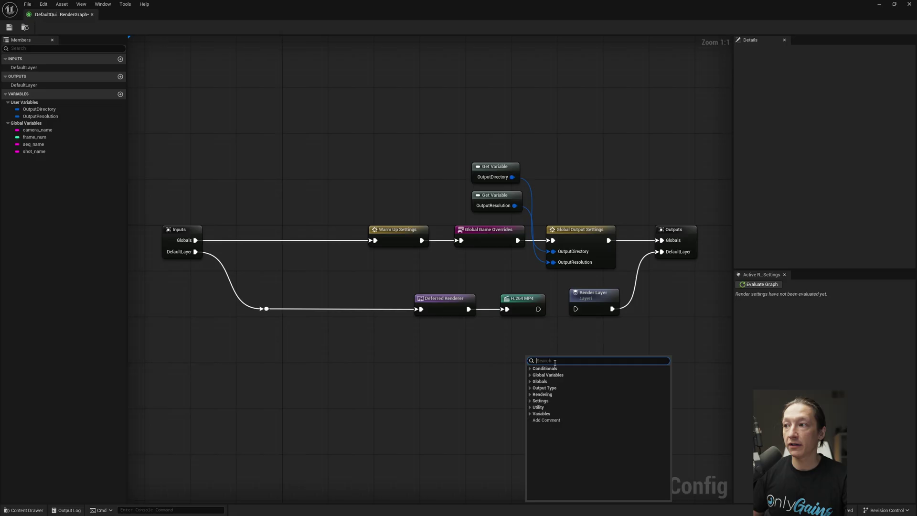
text(h.)
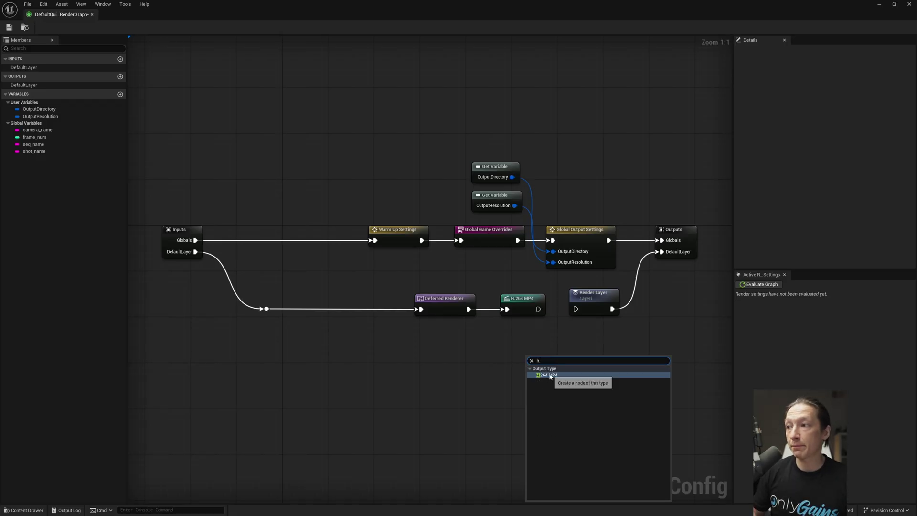
click(564, 375)
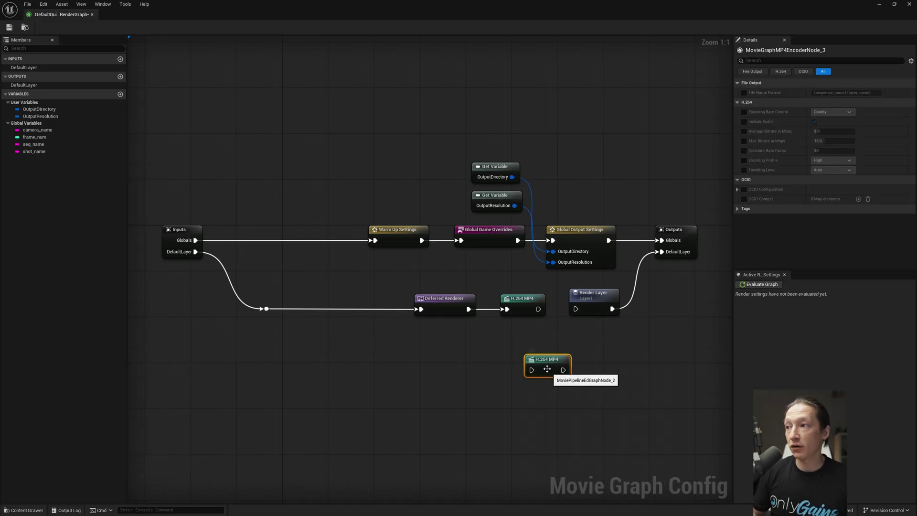
drag(545, 360, 576, 396)
key(Delete)
drag(538, 309, 576, 309)
Show the H.264 MP4 node's settings and leave File Name Format un-overridden
click(518, 299)
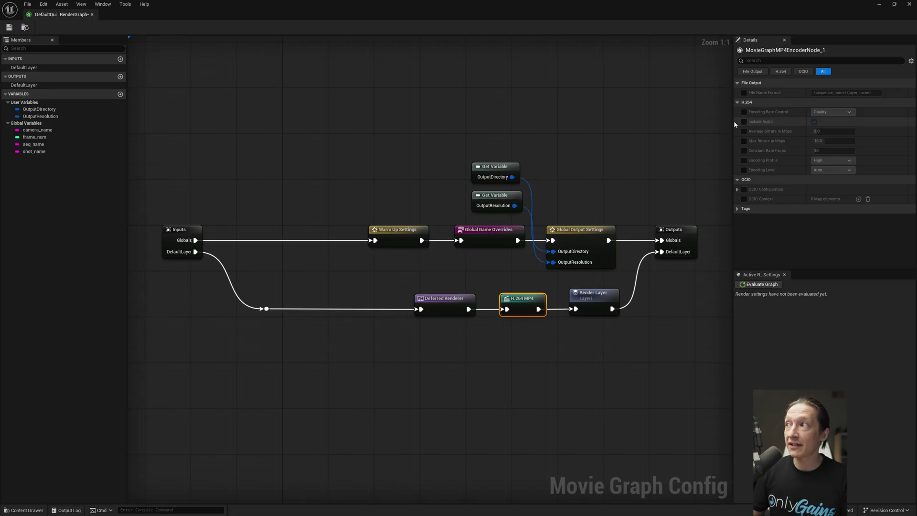
click(744, 93)
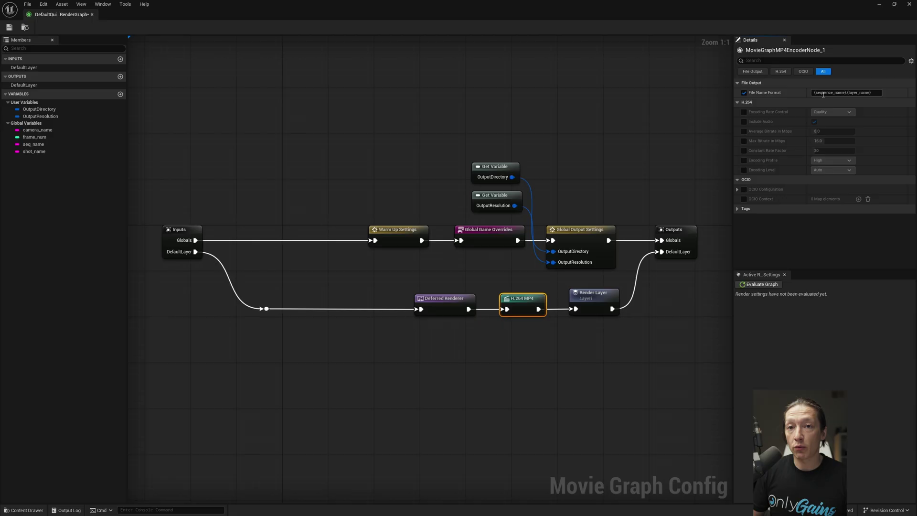
click(744, 93)
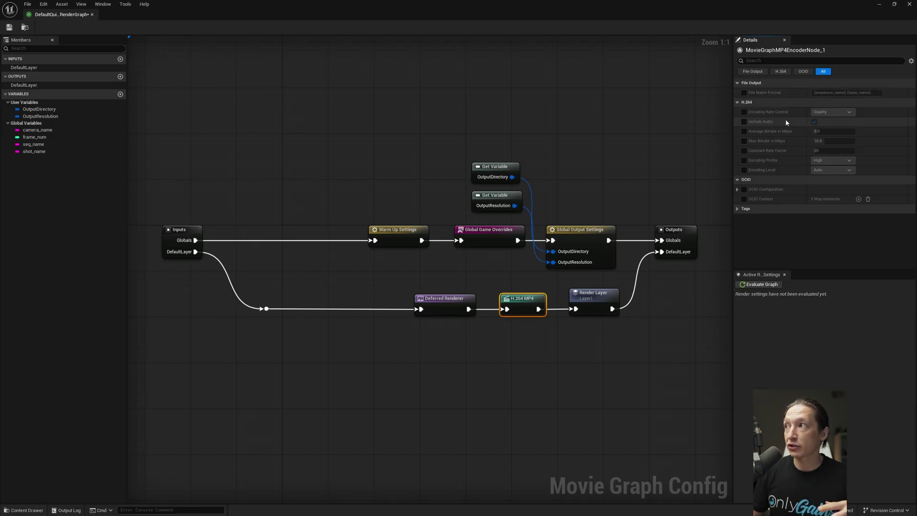
Enable rate control, audio, bitrate, rate factor, profile and level overrides, keeping Quality rate control
click(743, 112)
click(744, 121)
click(744, 131)
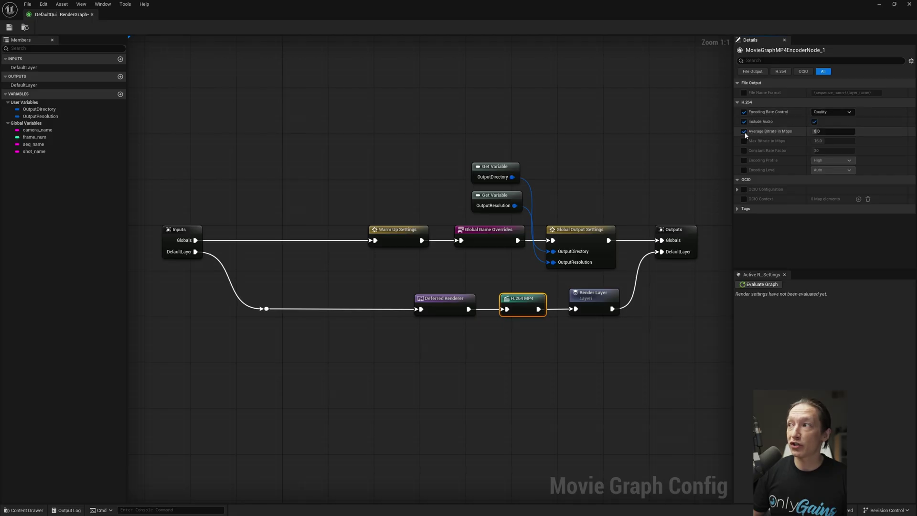
click(744, 141)
click(744, 150)
click(743, 160)
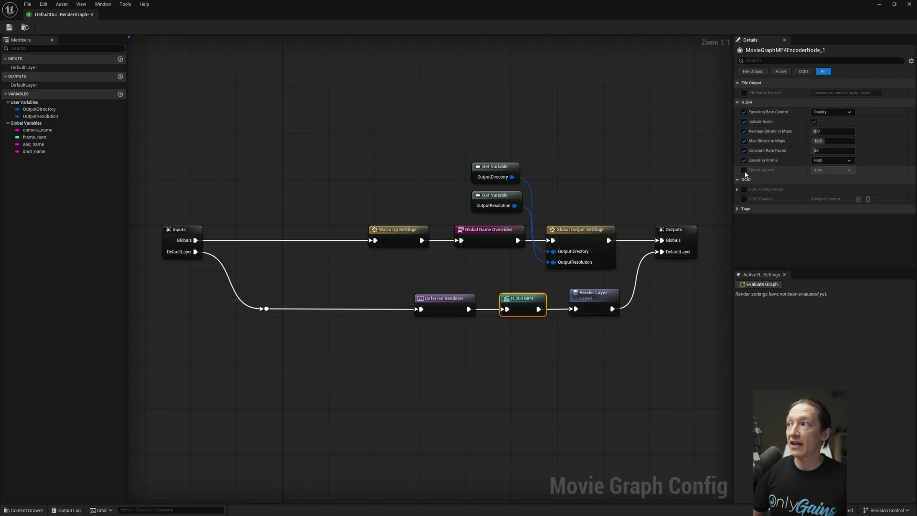
click(744, 170)
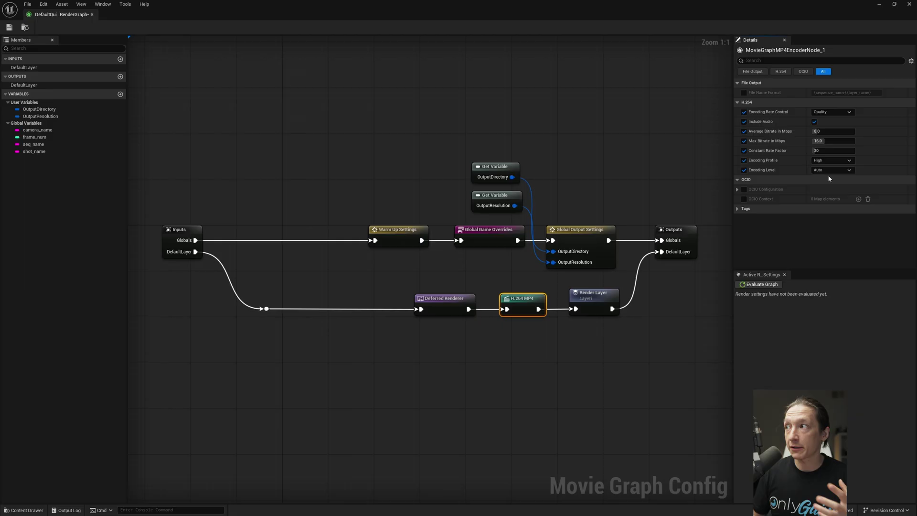
click(843, 112)
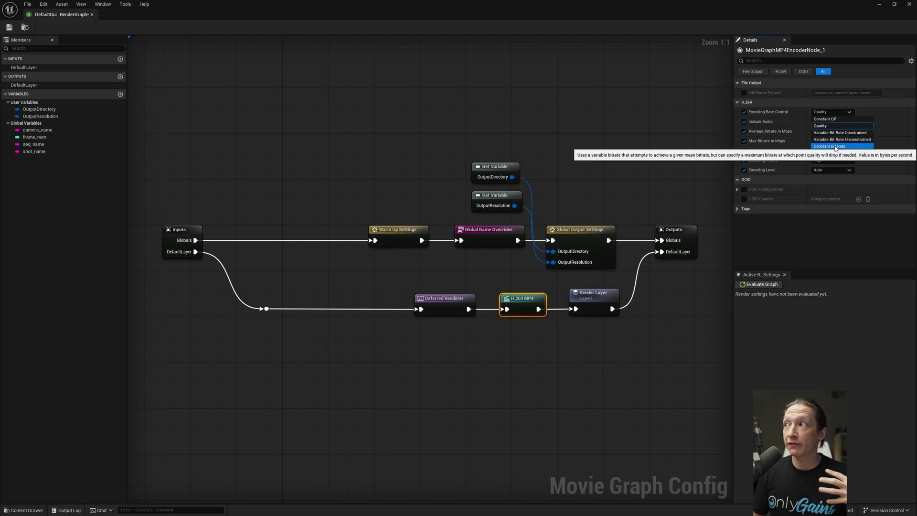
click(675, 118)
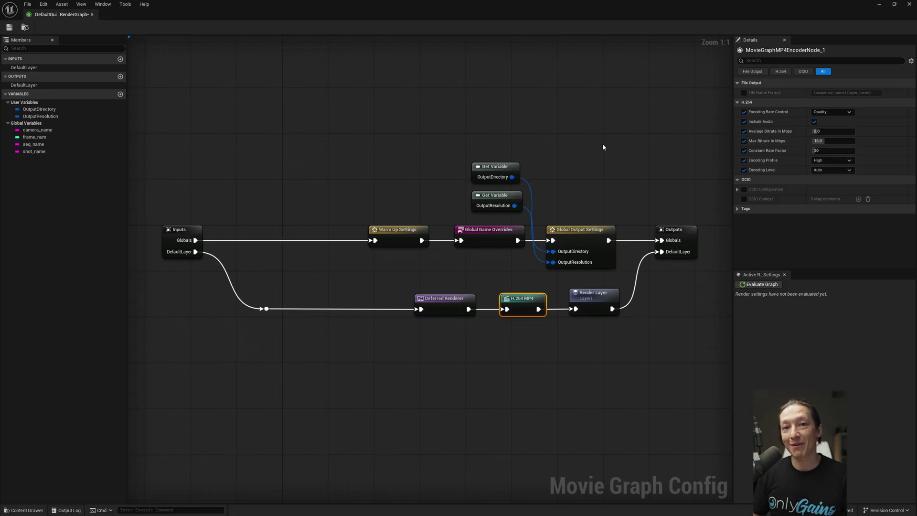
Review Global Game Overrides, then show the Global Output Settings node's directory and resolution properties
click(490, 231)
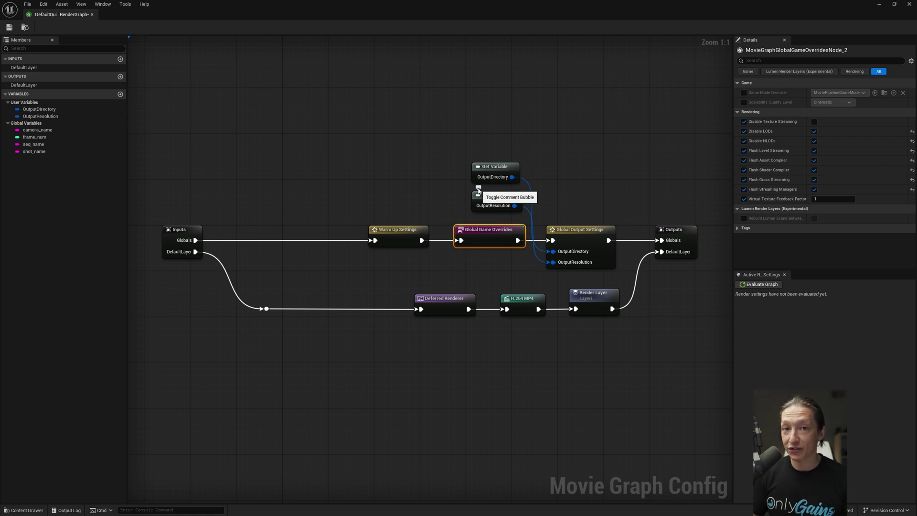
click(568, 232)
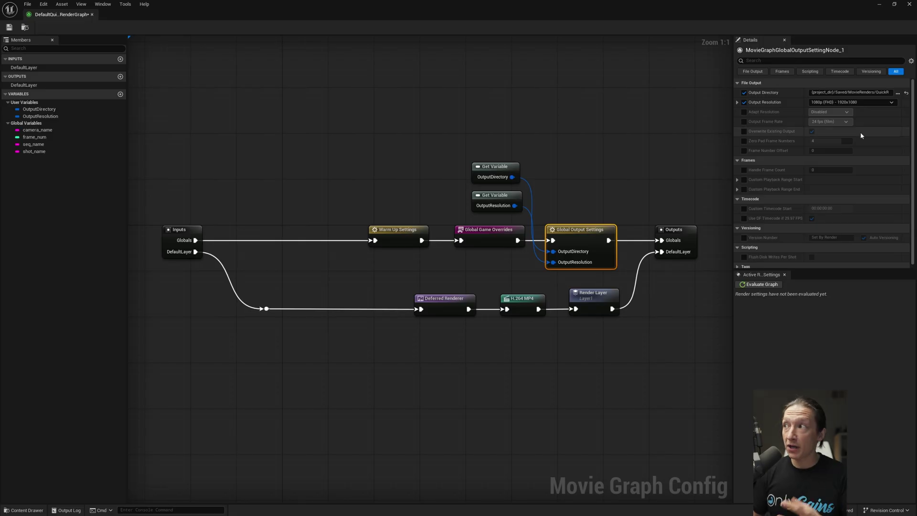
Set the output directory to a new Desktop folder named 'Render test 2'
click(897, 92)
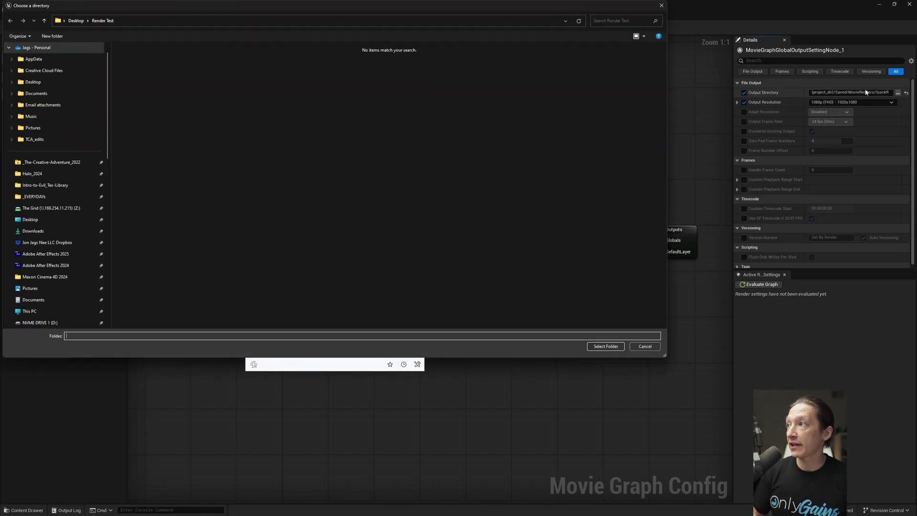
click(77, 20)
click(52, 36)
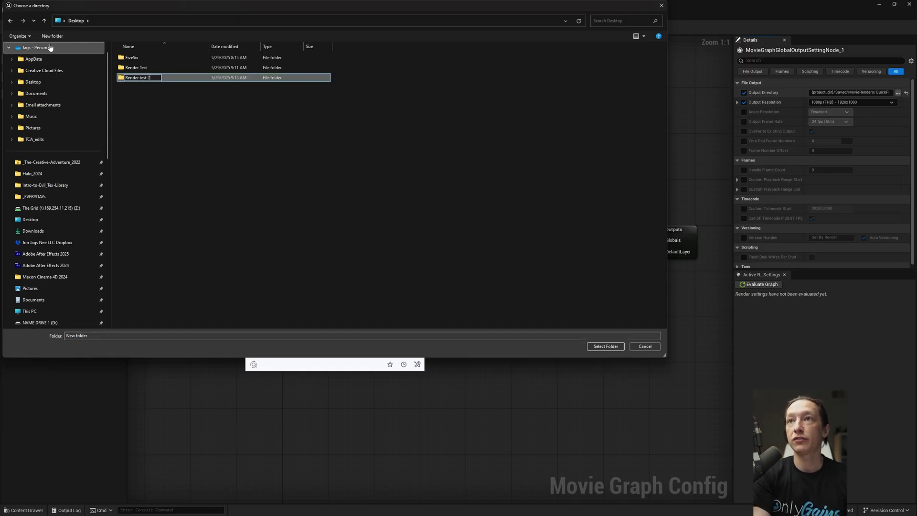
key(Return)
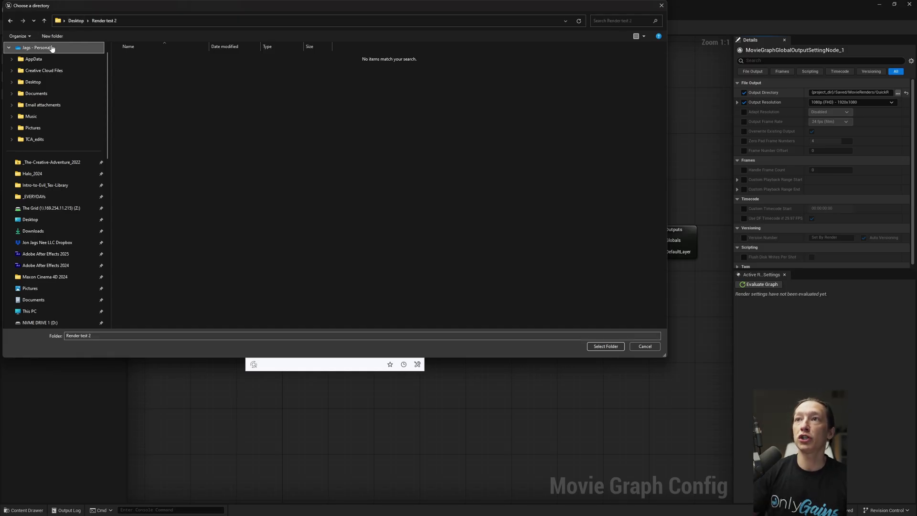
click(605, 347)
Set Output Resolution to 2160p (4K UHD) and close the render graph editor
click(824, 102)
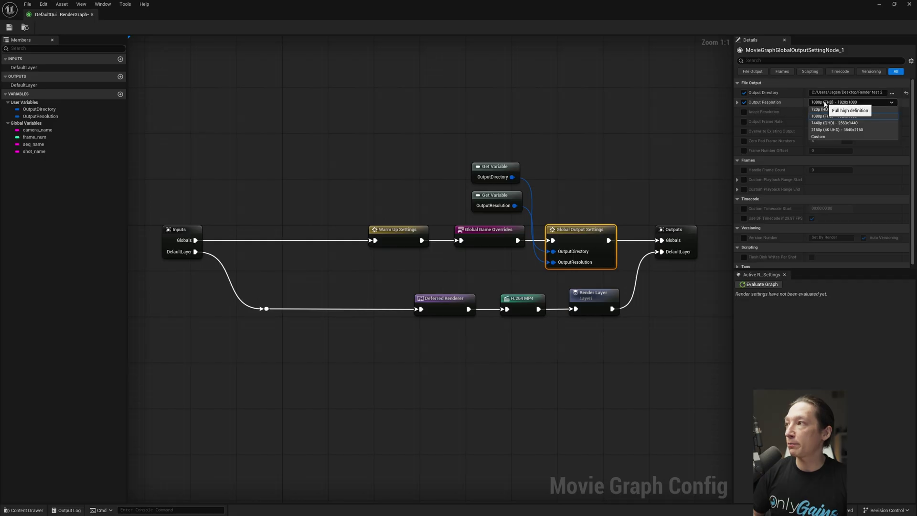
click(837, 129)
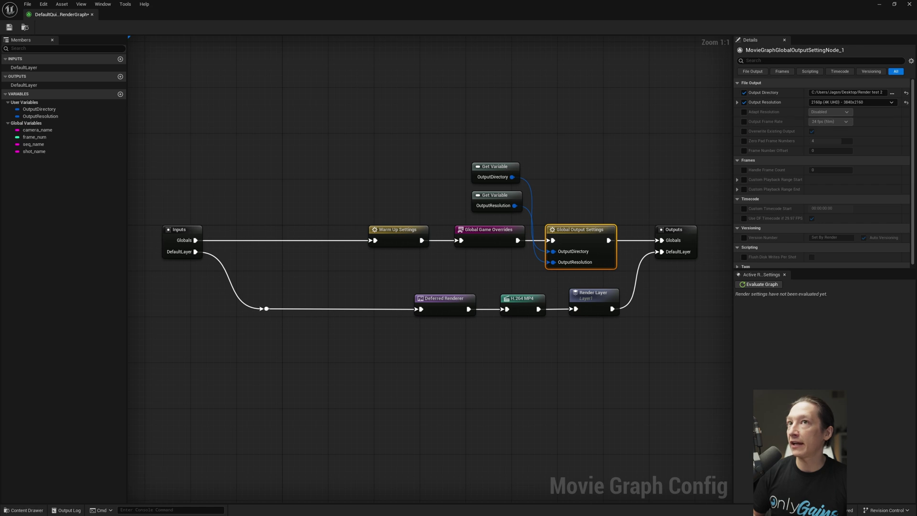
click(909, 5)
Run Quick Render on the sword sequence to produce DemoTest.Layer1.mp4
click(378, 159)
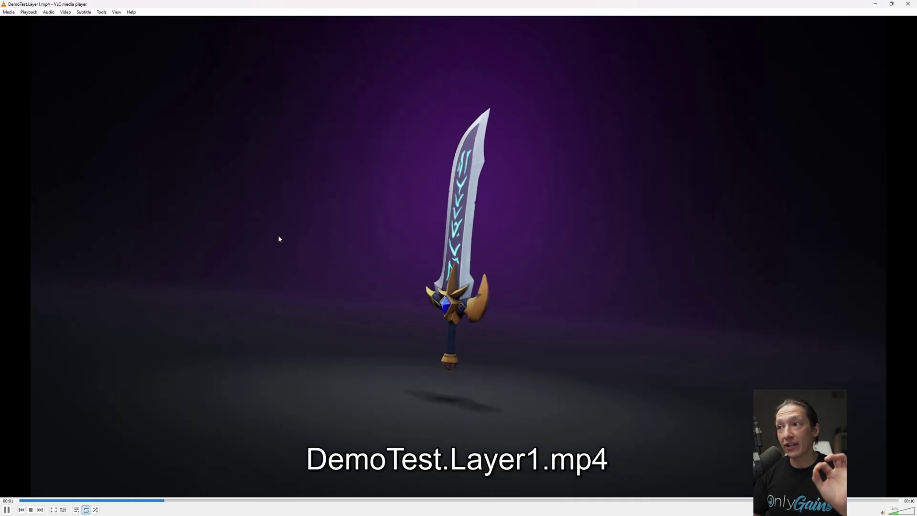
Pause DemoTest.Layer1.mp4 at its first frame and shrink the VLC window to reveal the editor
key(space)
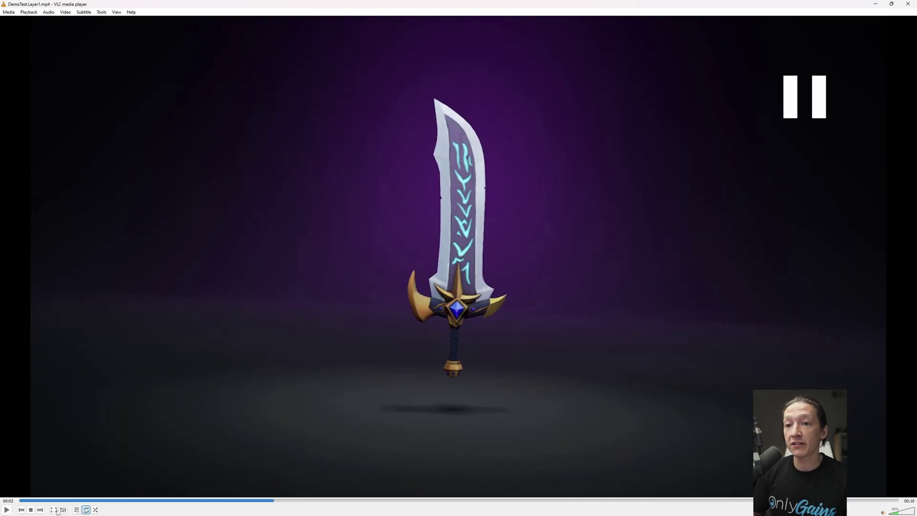
click(4, 501)
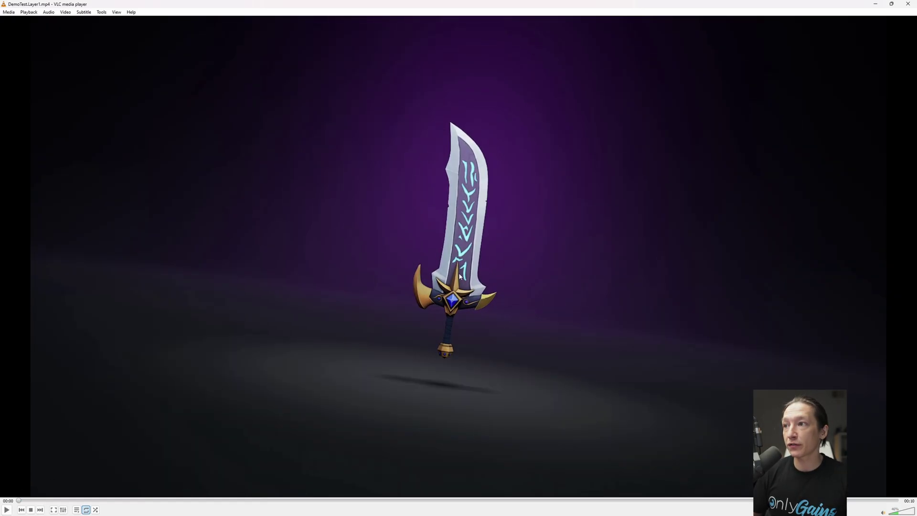
drag(380, 16, 435, 53)
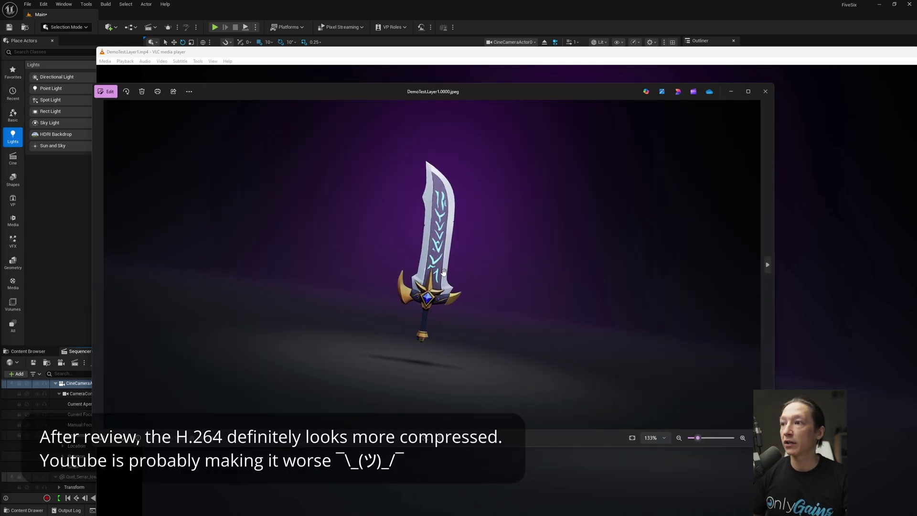
Snap the JPEG frame in Photos to the left half and VLC to the right half
scroll(444, 271, up, 2)
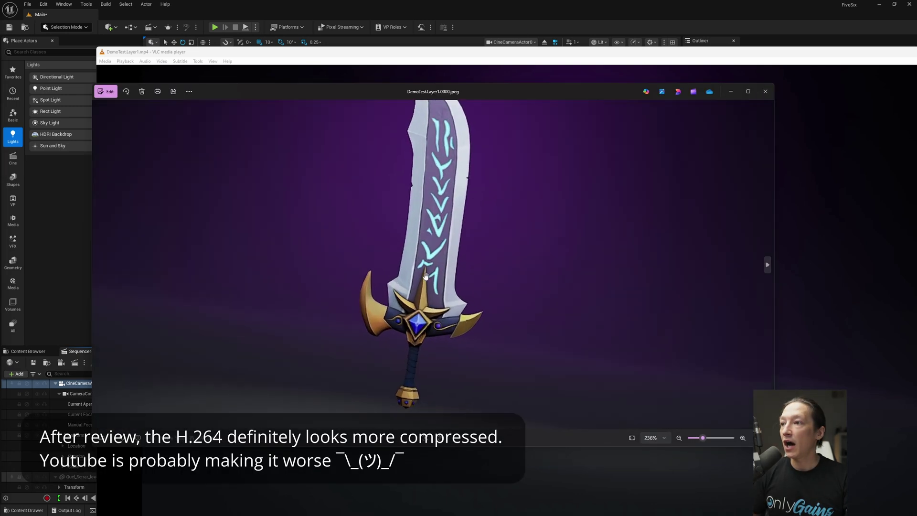
scroll(443, 271, down, 3)
drag(465, 92, 253, 88)
drag(482, 56, 915, 101)
click(132, 115)
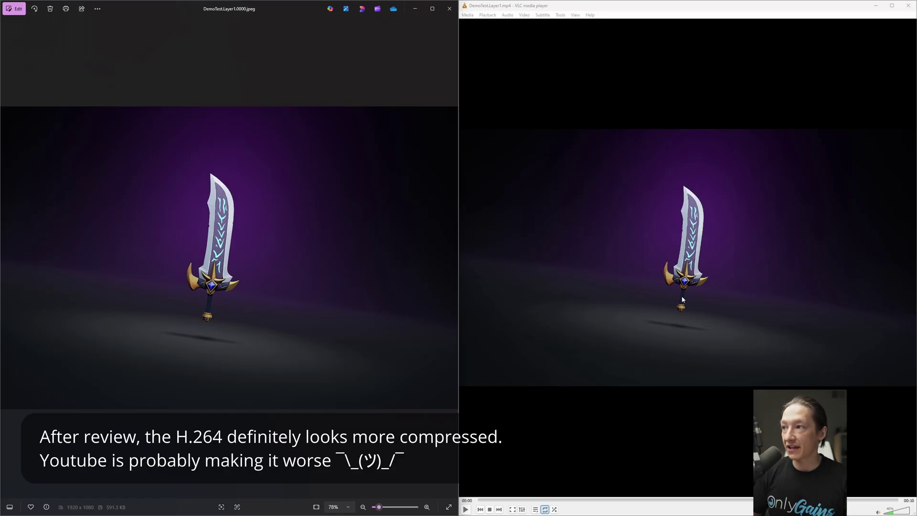
Zoom the JPEG frame and pause the MP4 at its first frame for side-by-side comparison
scroll(690, 275, up, 5)
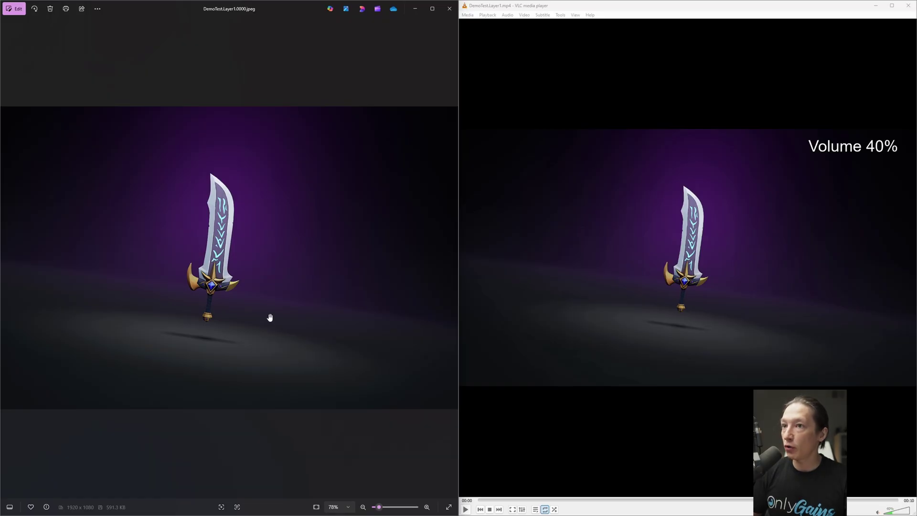
scroll(270, 318, up, 4)
scroll(190, 282, down, 5)
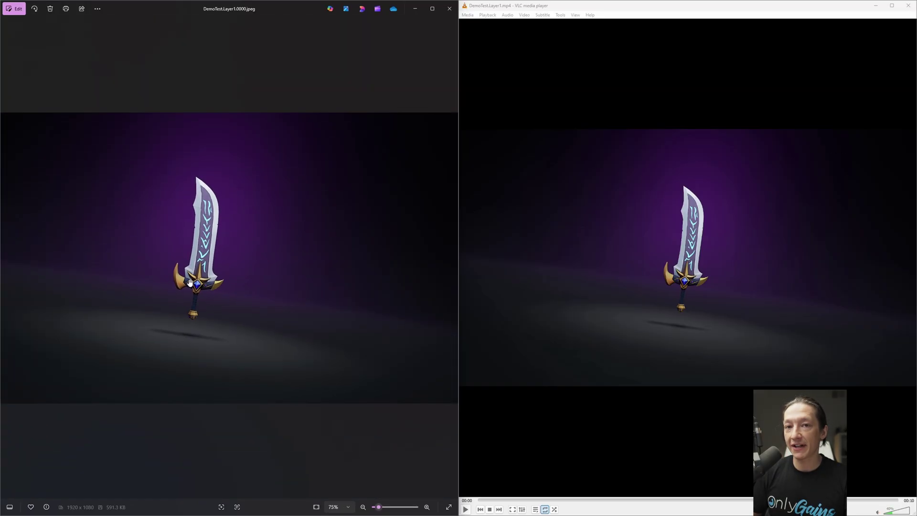
scroll(190, 283, down, 2)
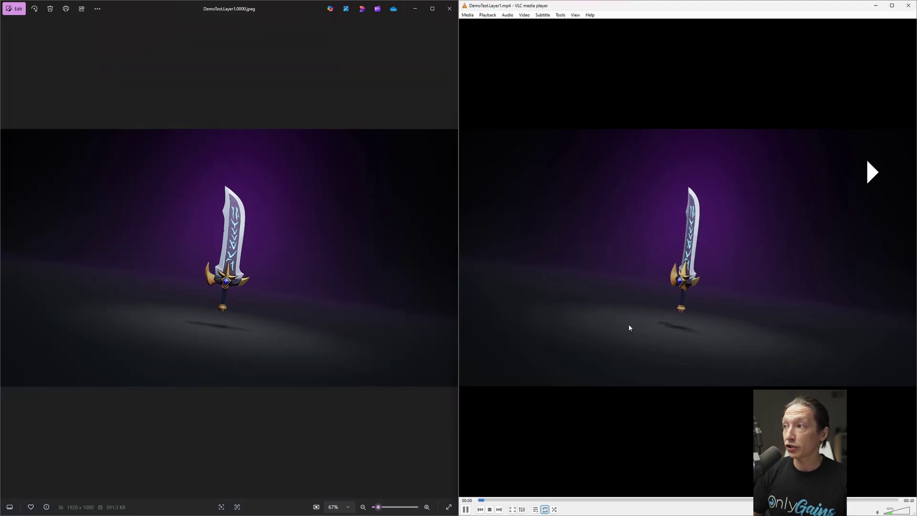
key(space)
drag(484, 503, 462, 497)
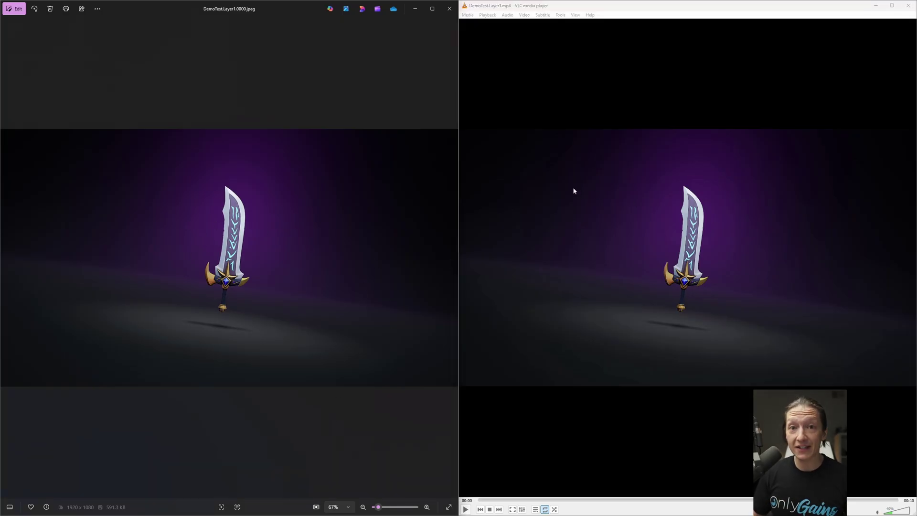
Close Photos, VLC and the Quick Render panel, leaving the sword level editor full screen
click(449, 9)
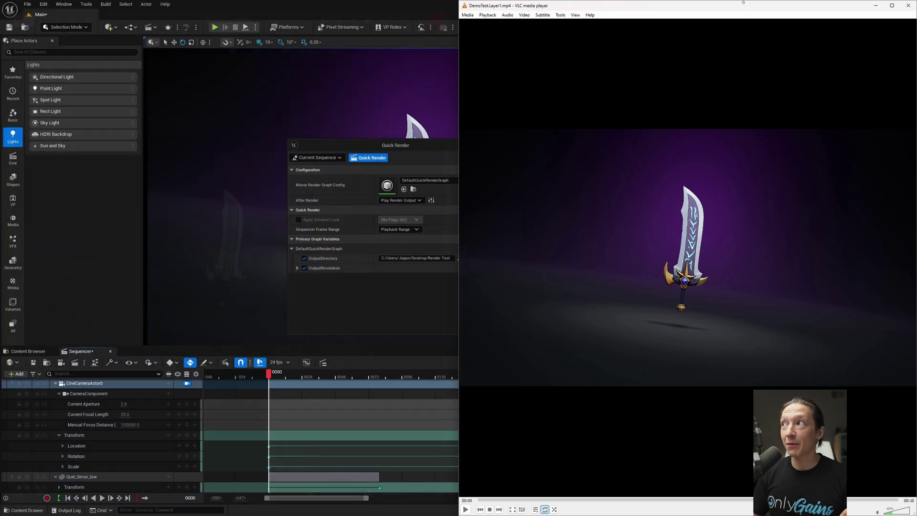
click(908, 5)
click(495, 143)
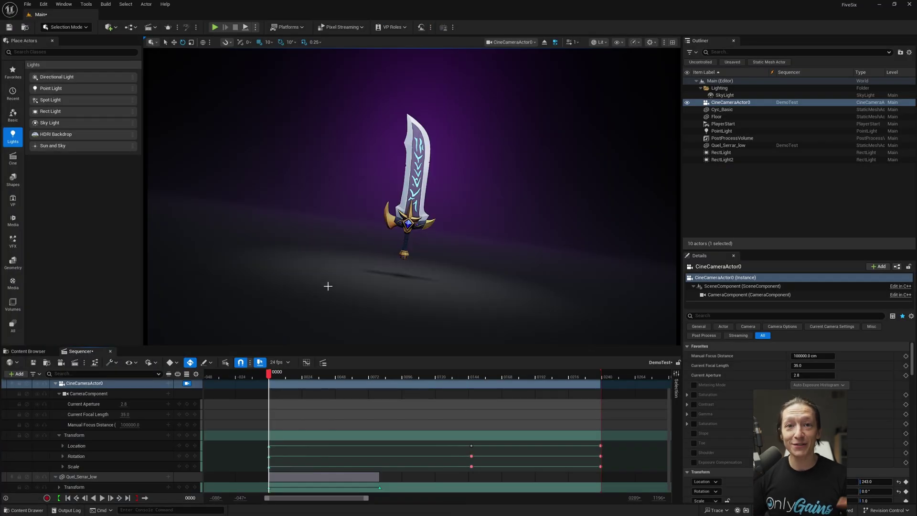